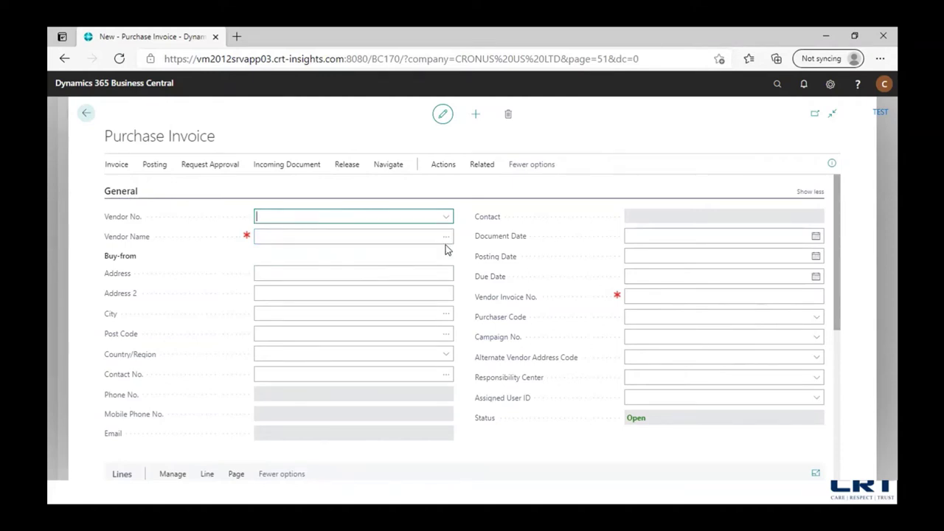
# - Select Mundersand Corporation as the purchase invoice's vendor and enter INV1001 as the vendor invoice number
pyautogui.hotkey('alt', 'Down')
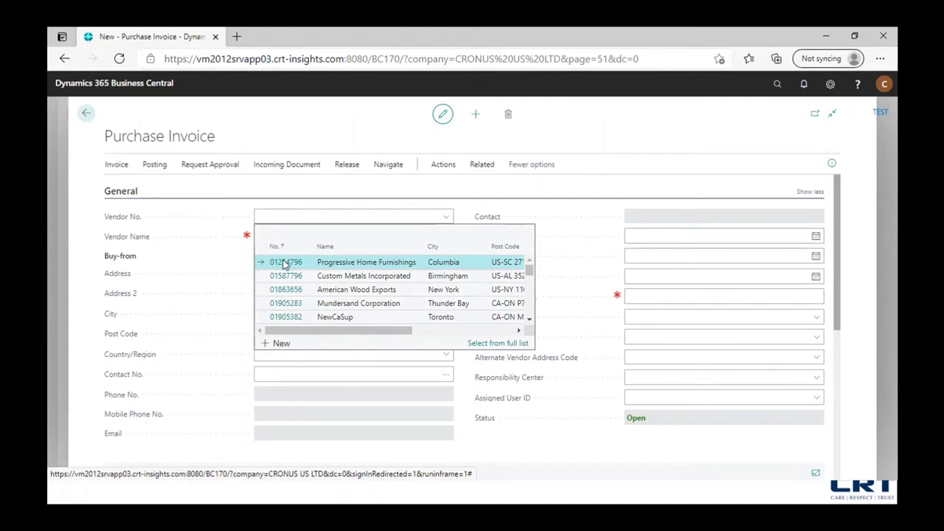
pyautogui.click(292, 306)
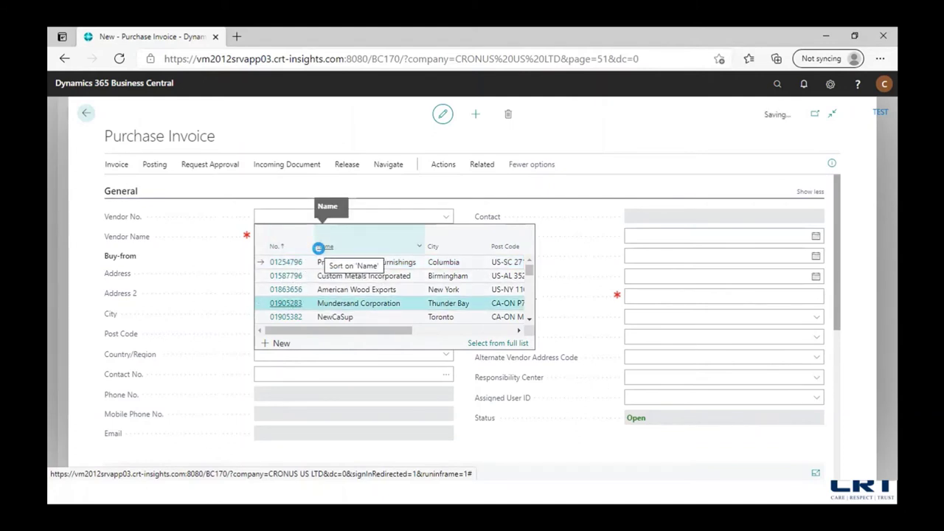
pyautogui.click(699, 304)
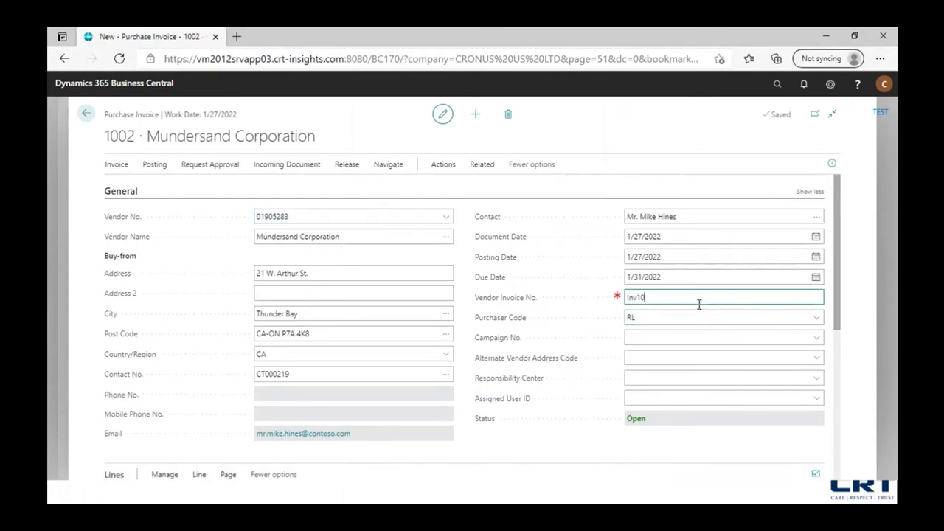
pyautogui.press('Tab')
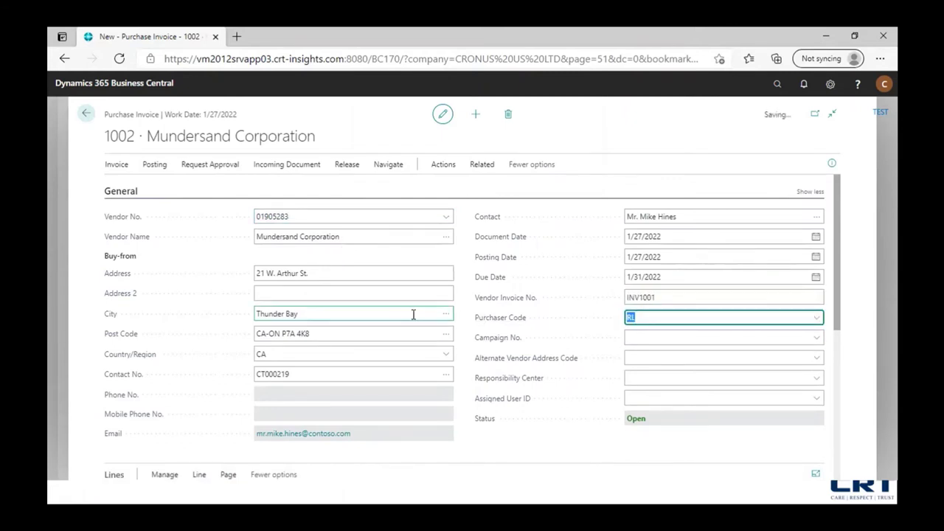
# - Set the first invoice line's type to G/L Account and its number to 8140 for car insurance
pyautogui.scroll(-3, 311, 340)
pyautogui.click(165, 339)
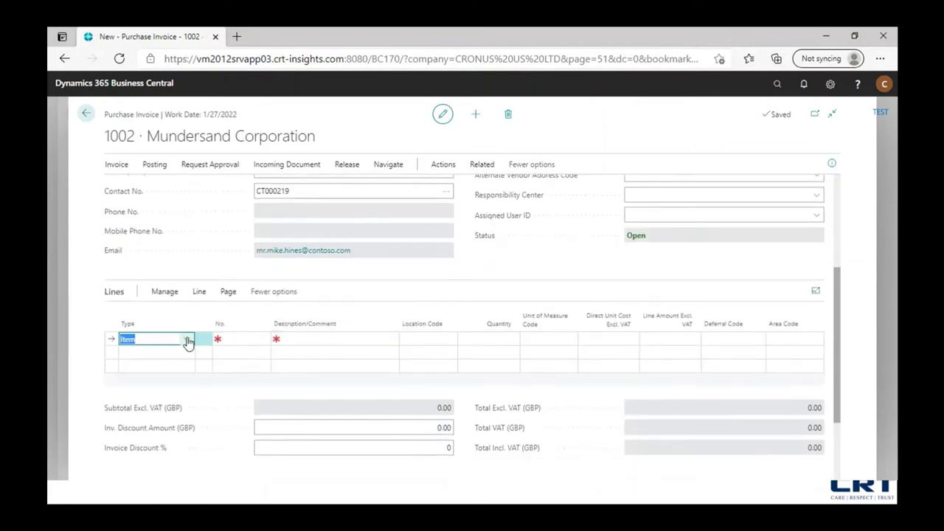
pyautogui.click(185, 340)
pyautogui.click(191, 398)
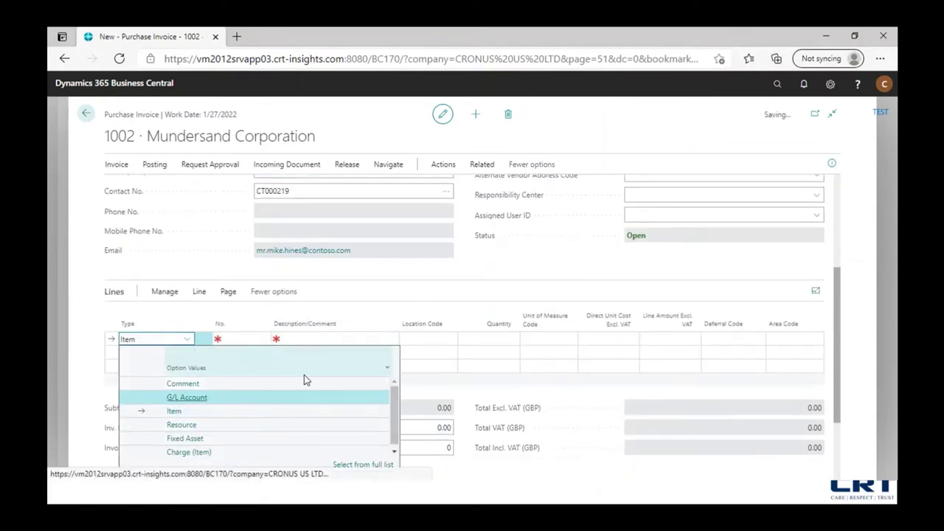
pyautogui.press('Tab')
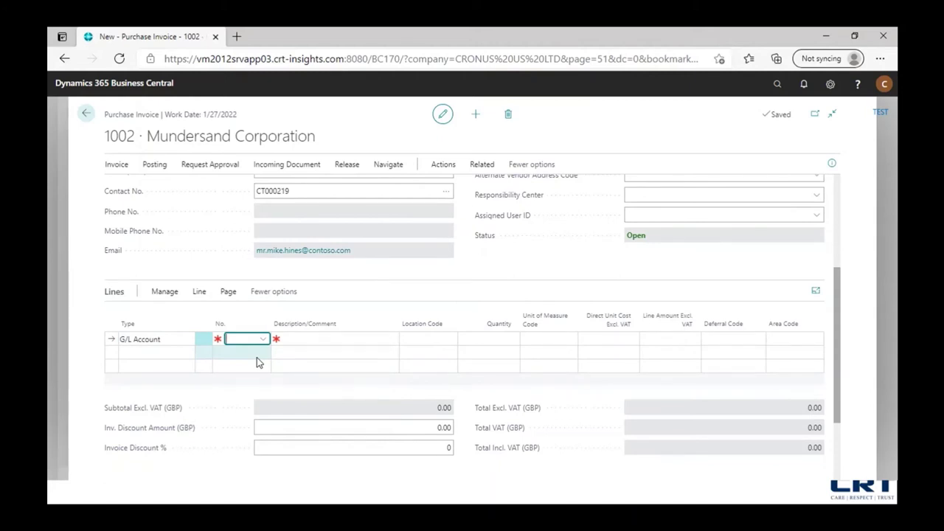
pyautogui.write('8140')
pyautogui.press('Tab')
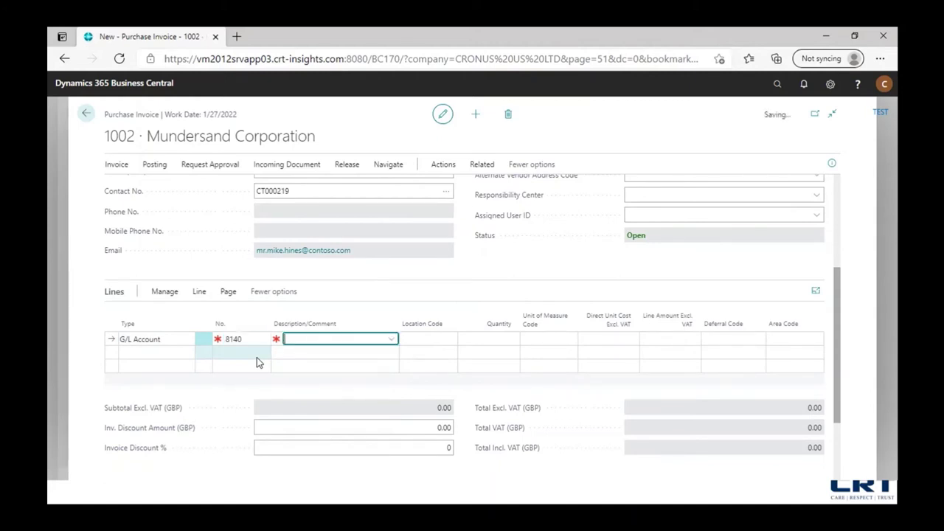
pyautogui.press('Tab')
pyautogui.press('Tab')
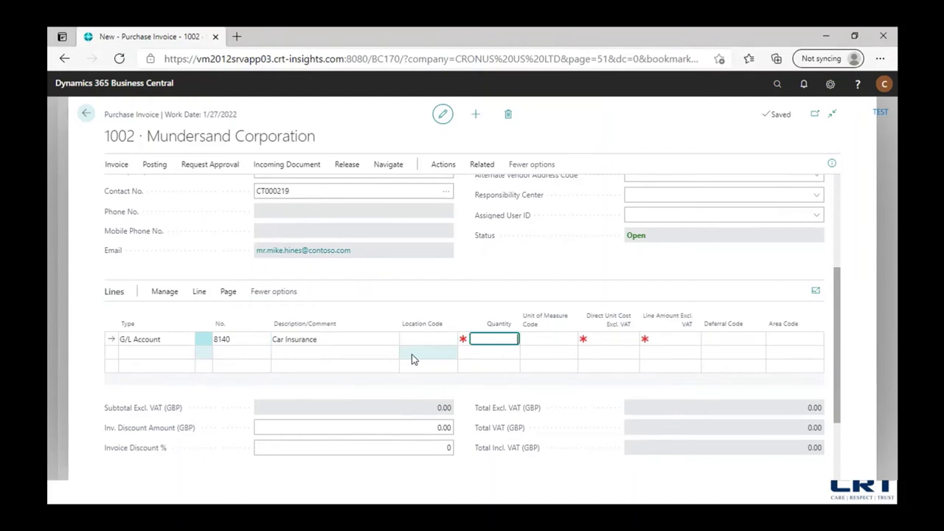
# - Set the car insurance line's quantity to 1 and its direct unit cost excluding VAT to 24,000
pyautogui.write('1')
pyautogui.press('Tab')
pyautogui.press('Tab')
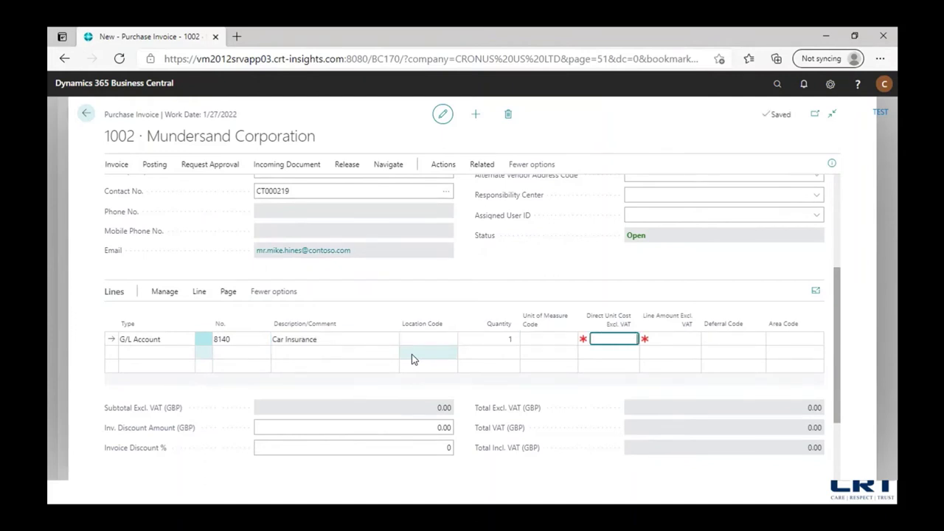
pyautogui.press('Tab')
pyautogui.press('Tab')
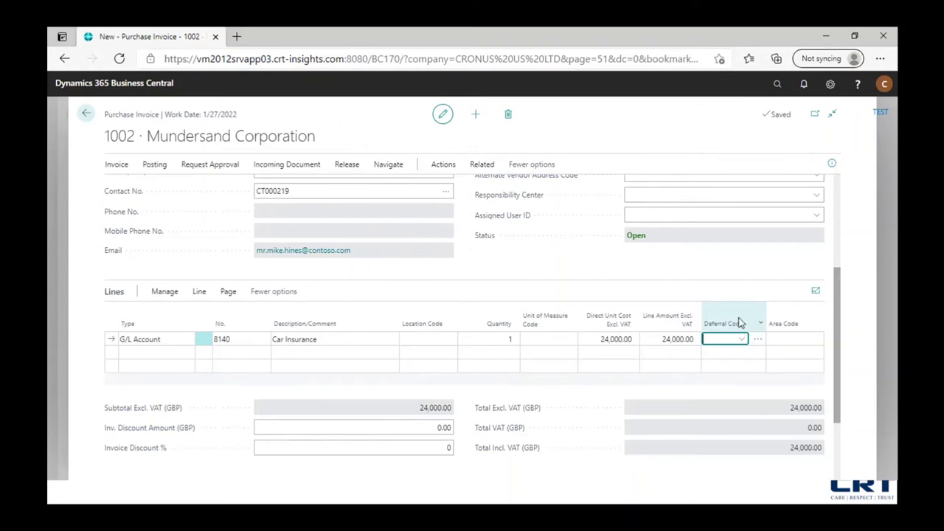
# - Assign the C.INSURANC deferral code to the car insurance line
pyautogui.moveTo(726, 336)
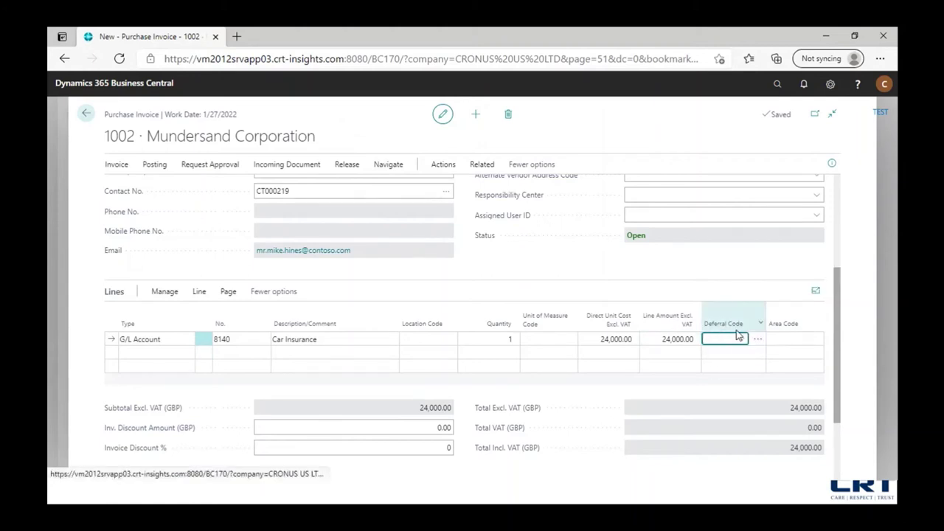
pyautogui.click(742, 340)
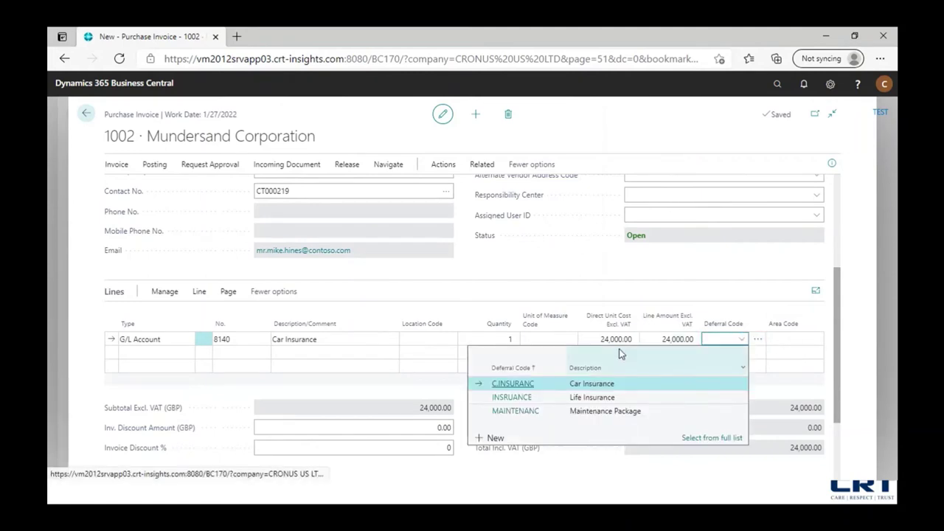
pyautogui.click(515, 385)
pyautogui.press('Tab')
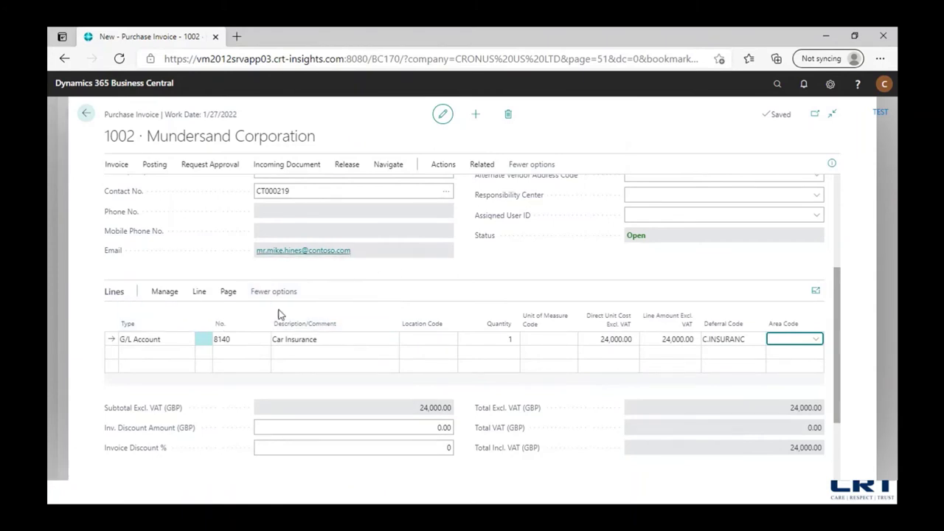
# - Examine the car insurance line's deferral schedule, including its periods and monthly amounts, and close it
pyautogui.click(198, 293)
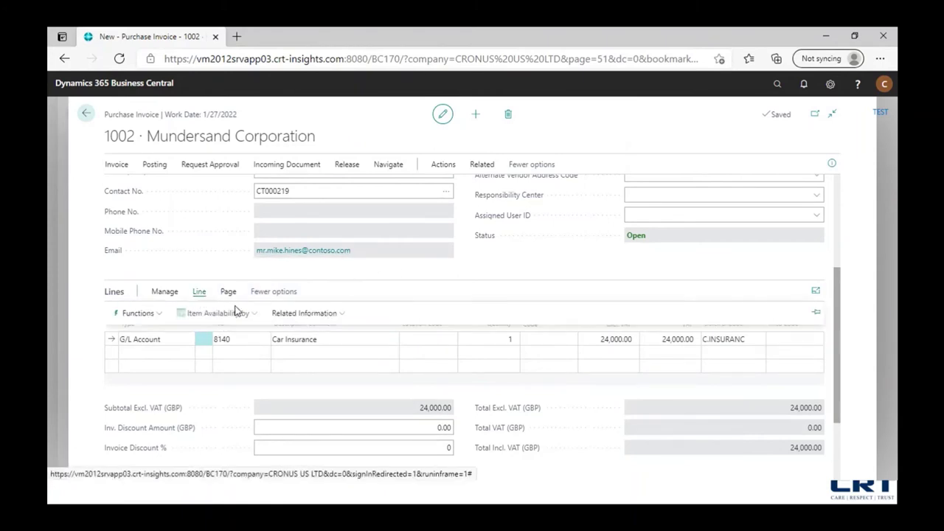
pyautogui.click(323, 314)
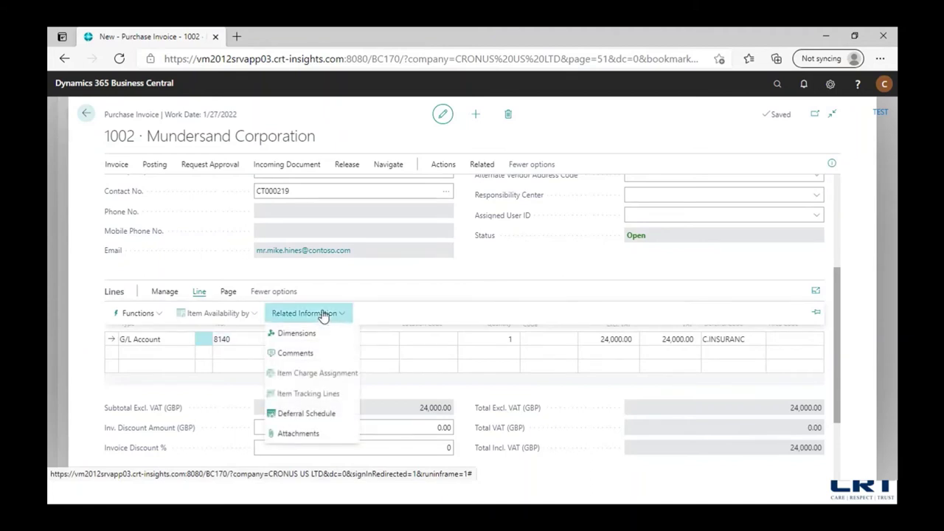
pyautogui.click(328, 414)
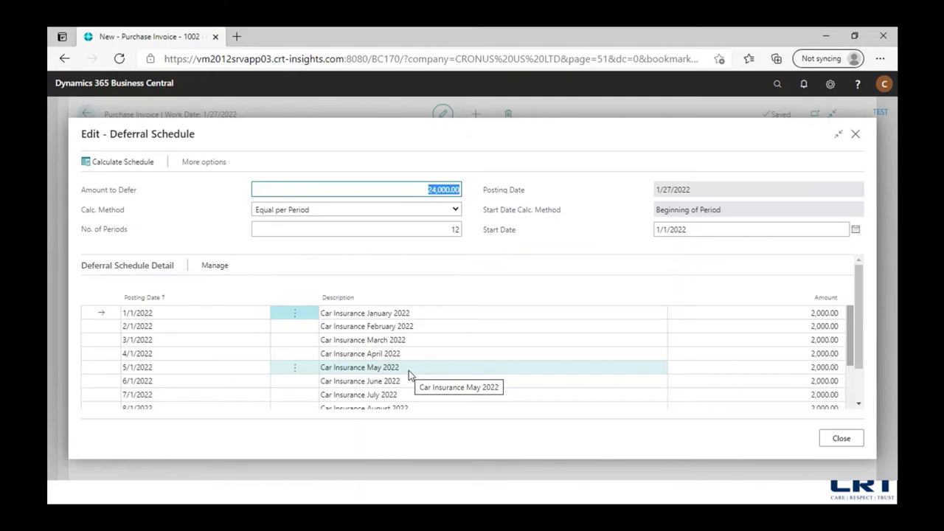
pyautogui.scroll(-1, 457, 359)
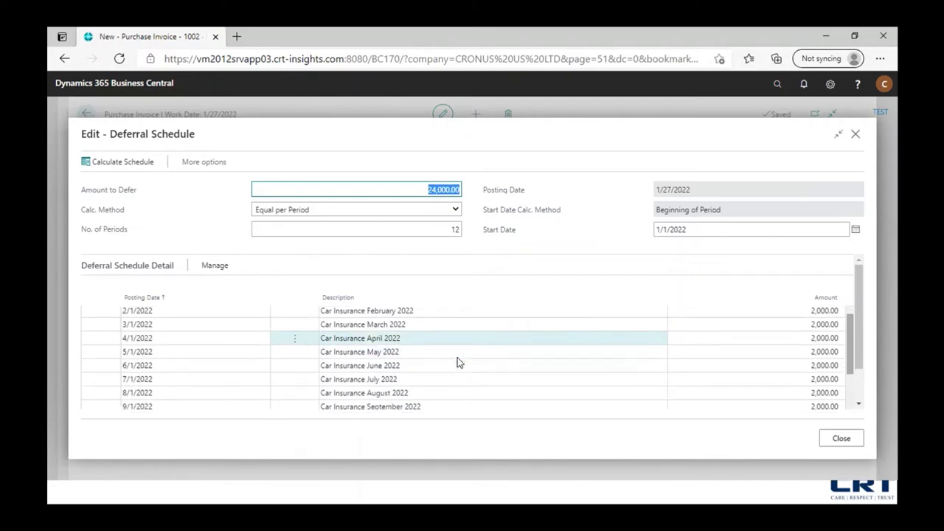
pyautogui.scroll(-3, 457, 361)
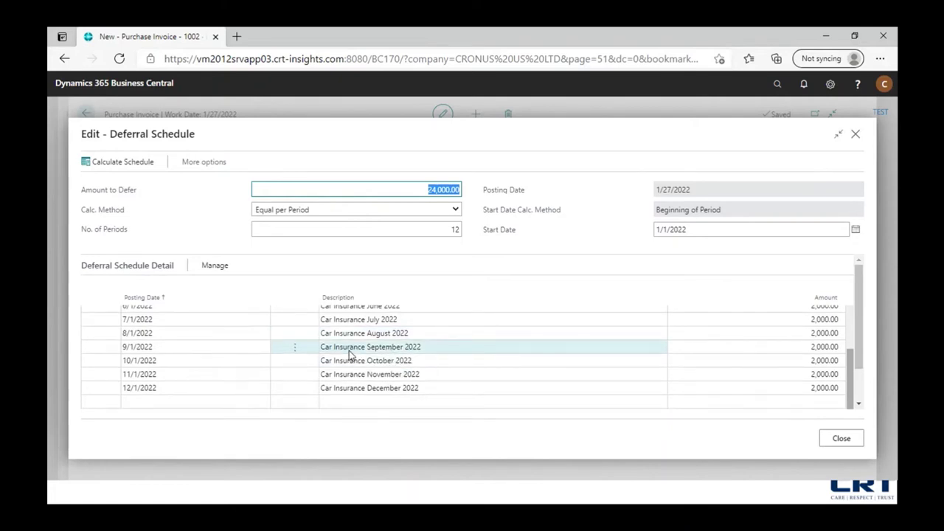
pyautogui.click(434, 233)
pyautogui.press('Escape')
# - Post the purchase invoice and open the posted invoice
pyautogui.scroll(3, 184, 228)
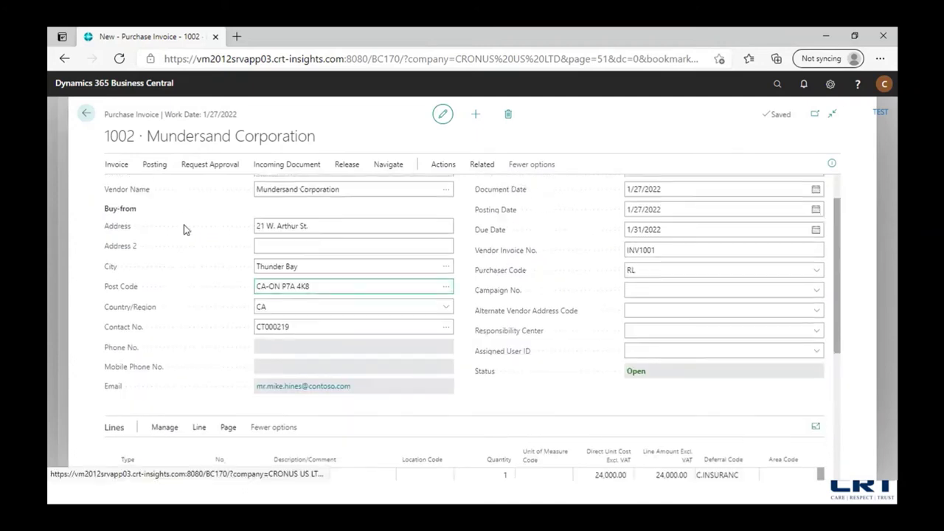
pyautogui.click(153, 168)
pyautogui.click(130, 186)
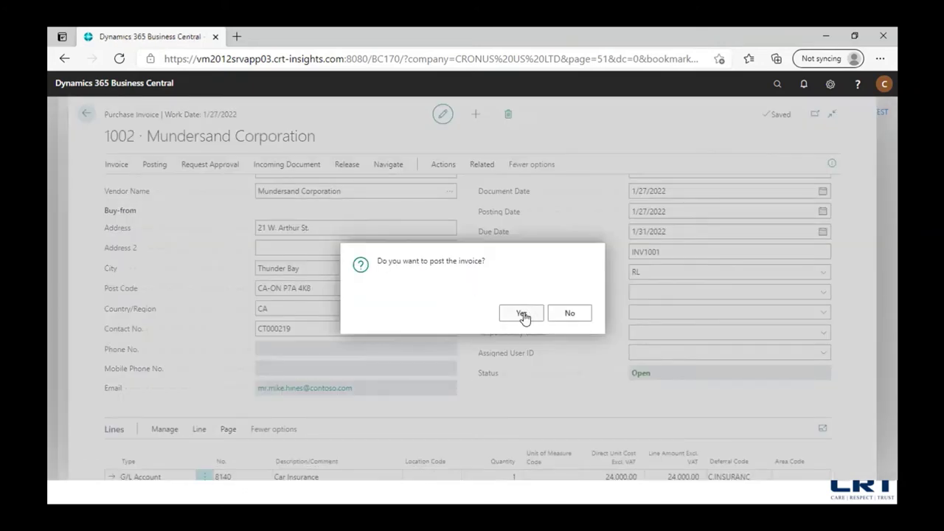
pyautogui.click(522, 314)
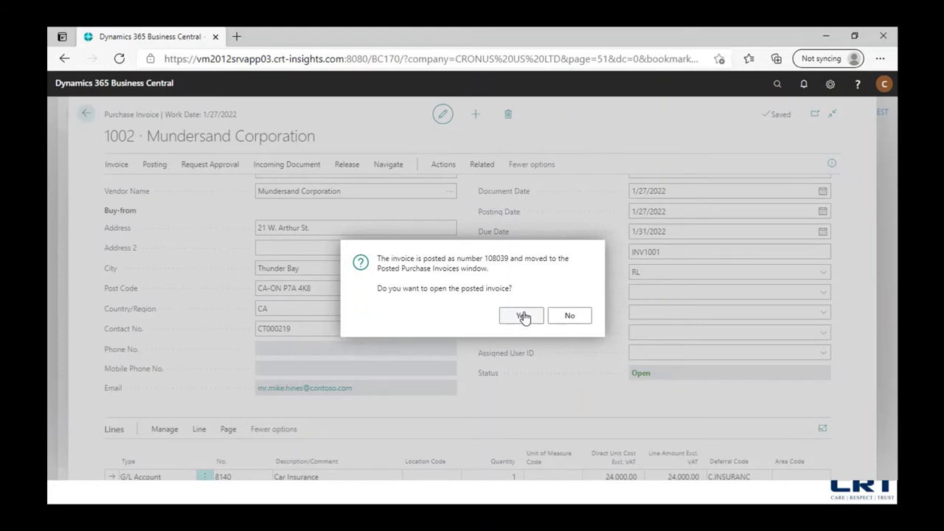
pyautogui.click(522, 316)
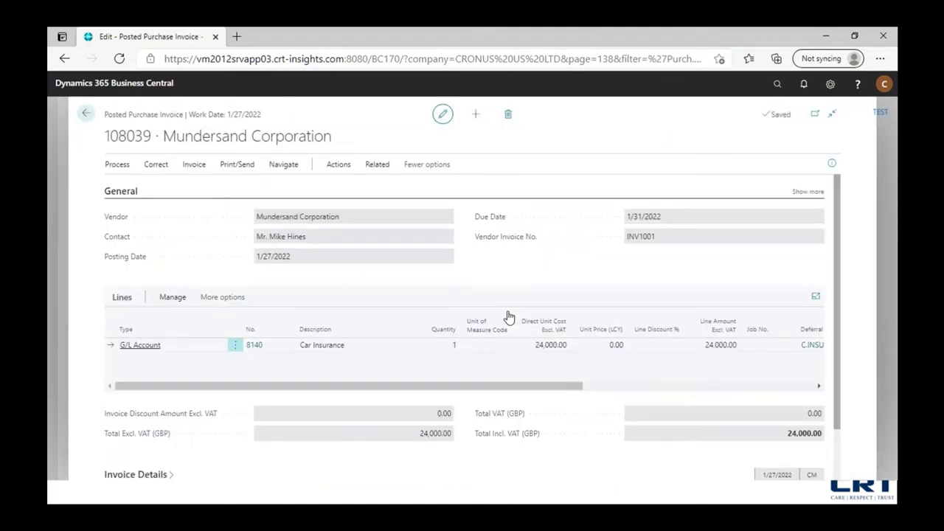
# - Find the posted invoice's related entries, open its G/L entries and sort them ascending by entry number
pyautogui.click(195, 166)
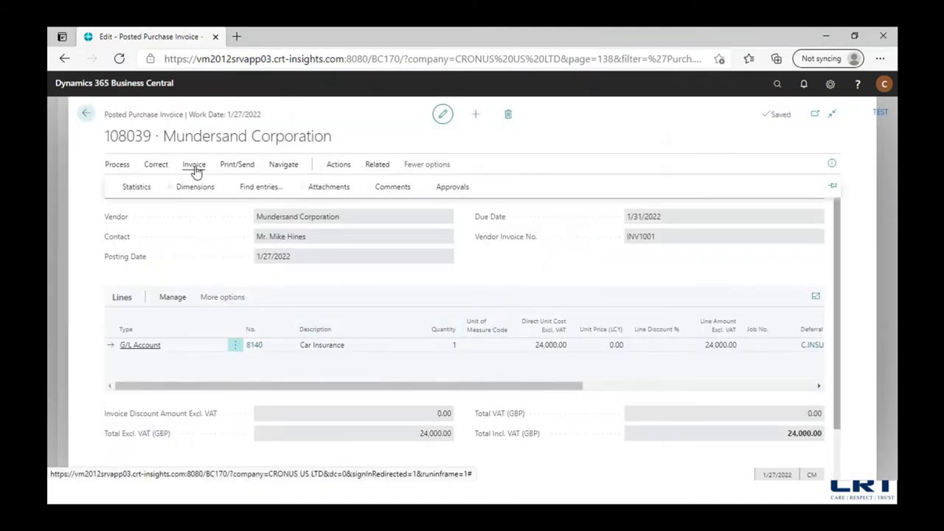
pyautogui.click(262, 186)
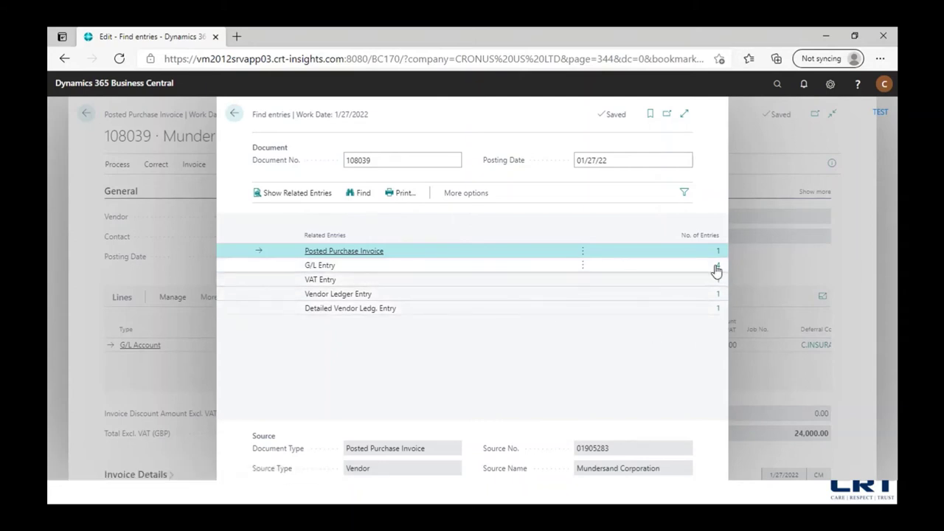
pyautogui.click(576, 264)
pyautogui.click(718, 265)
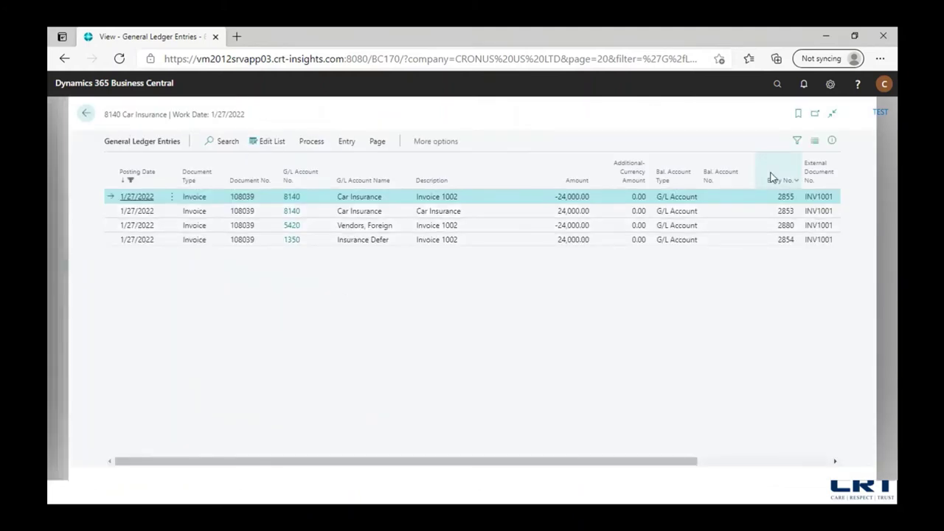
pyautogui.click(772, 178)
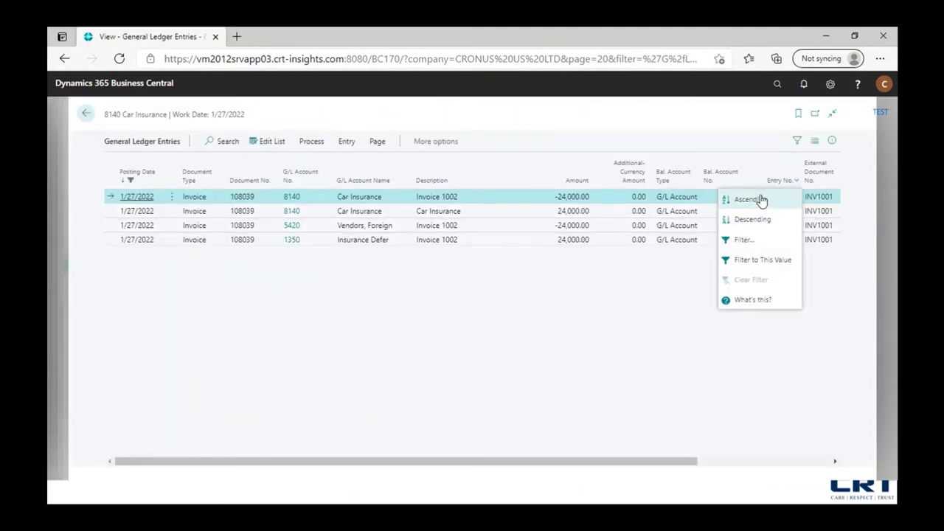
pyautogui.click(761, 201)
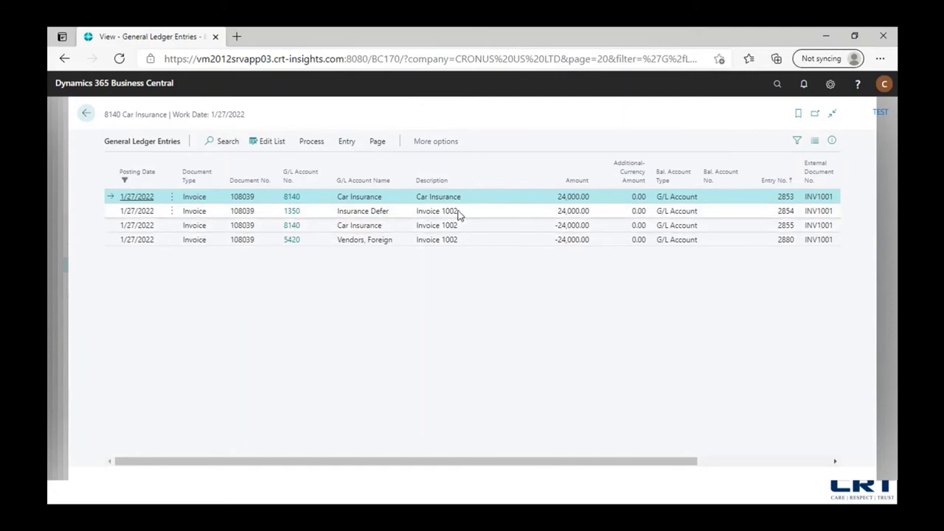
# - Examine the Insurance Defer, Car Insurance and Vendors, Foreign ledger entries of the invoice and return to the related entries
pyautogui.click(367, 212)
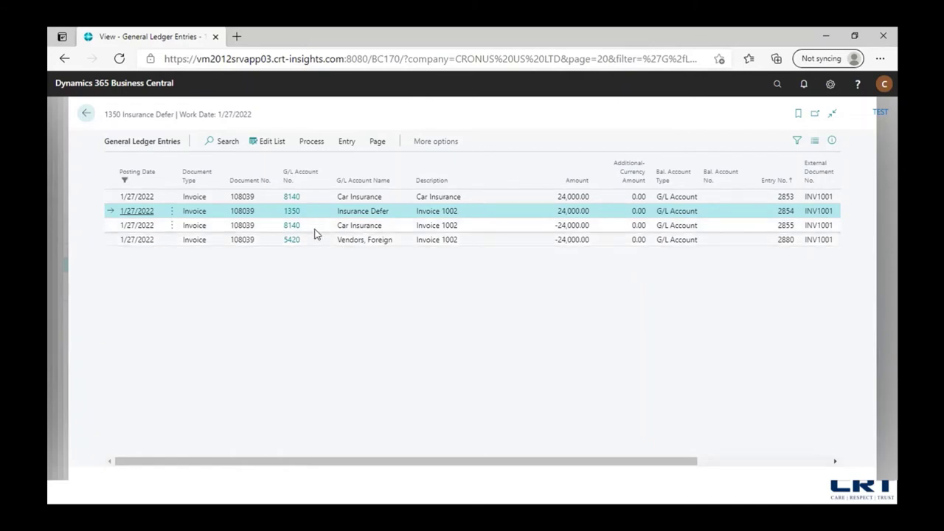
pyautogui.click(321, 228)
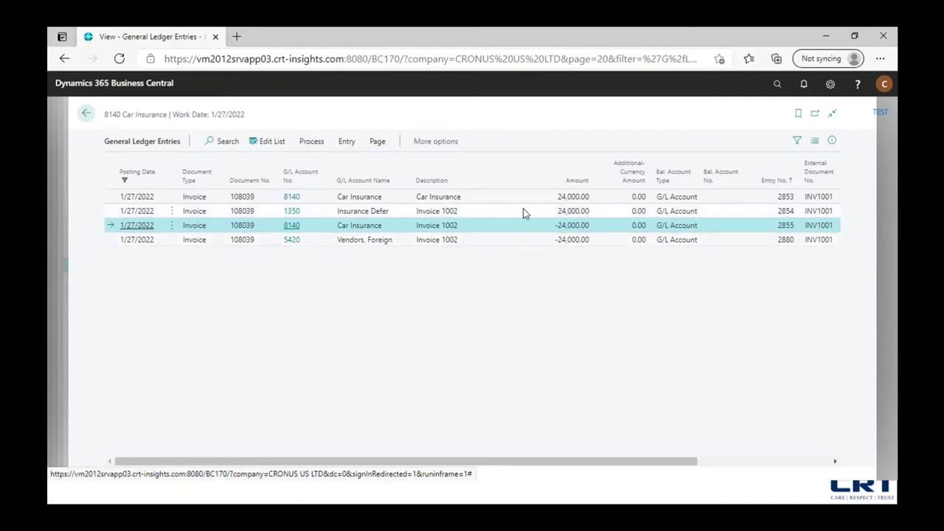
pyautogui.click(316, 240)
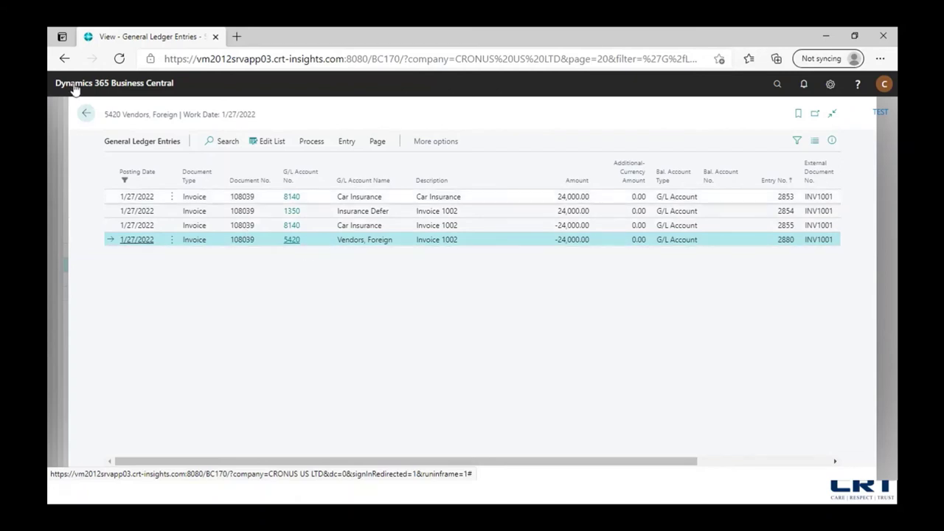
pyautogui.click(87, 113)
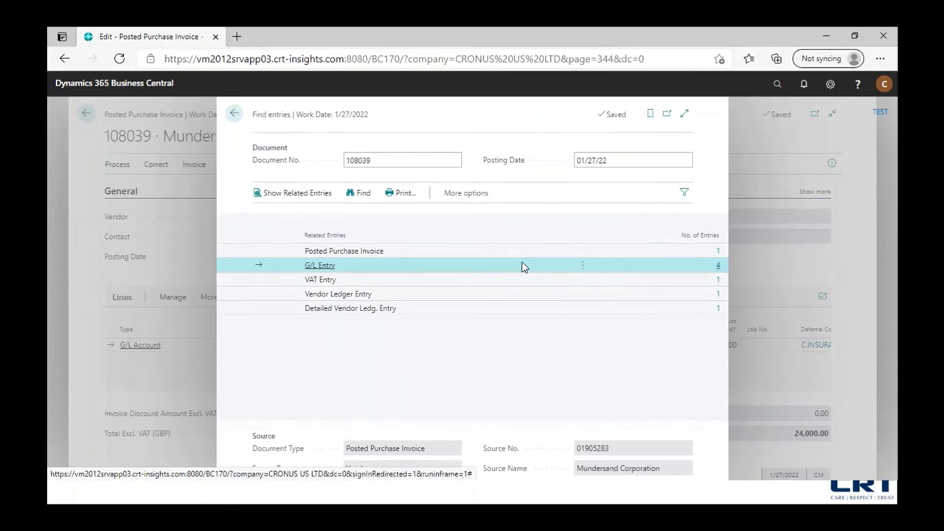
# - Clear the posting date filter, find the invoice's related entries again and select G/L Entry
pyautogui.moveTo(624, 159); pyautogui.dragTo(579, 162)
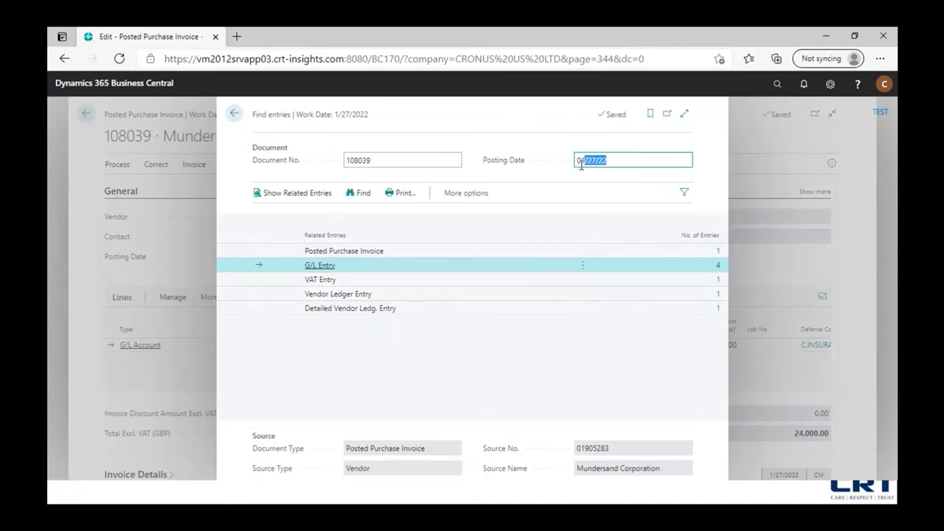
pyautogui.press('BackSpace')
pyautogui.click(356, 194)
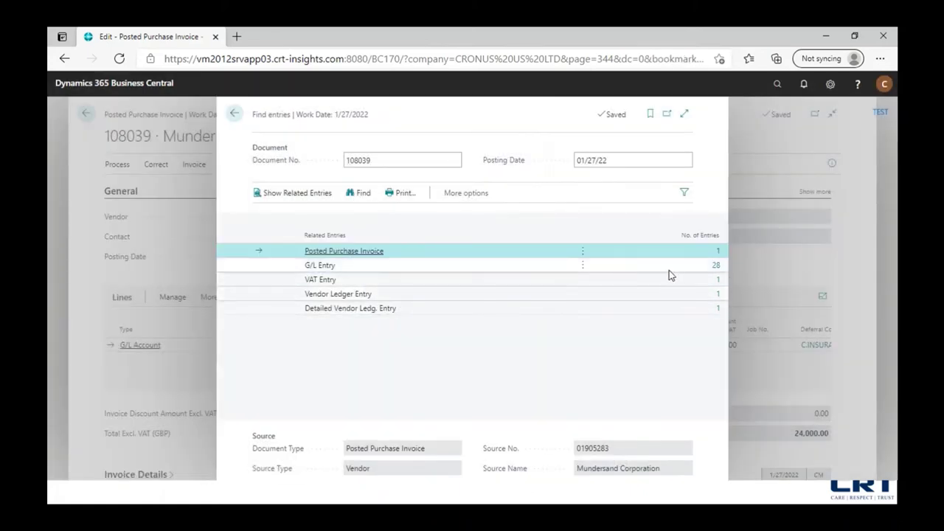
pyautogui.click(437, 271)
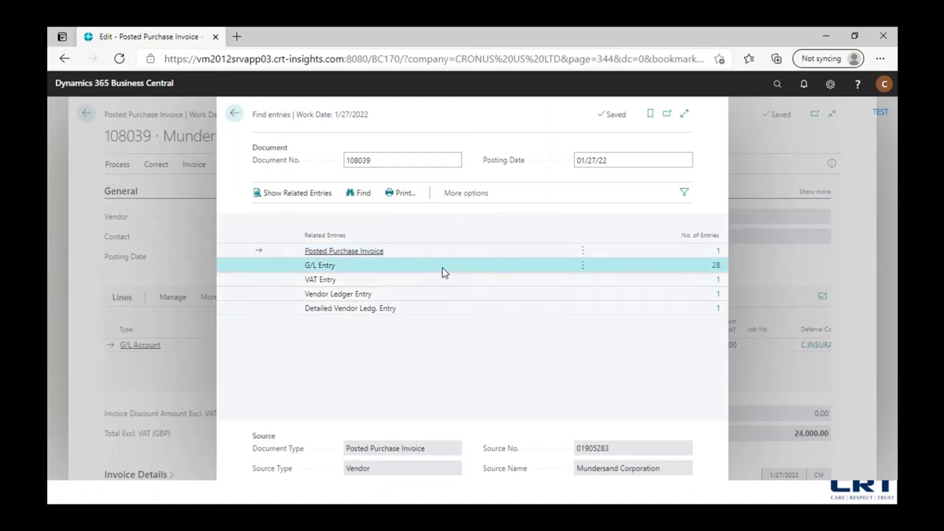
# - Open the invoice's G/L entries in ascending entry number order and examine the monthly Car Insurance and Insurance Defer postings
pyautogui.click(715, 266)
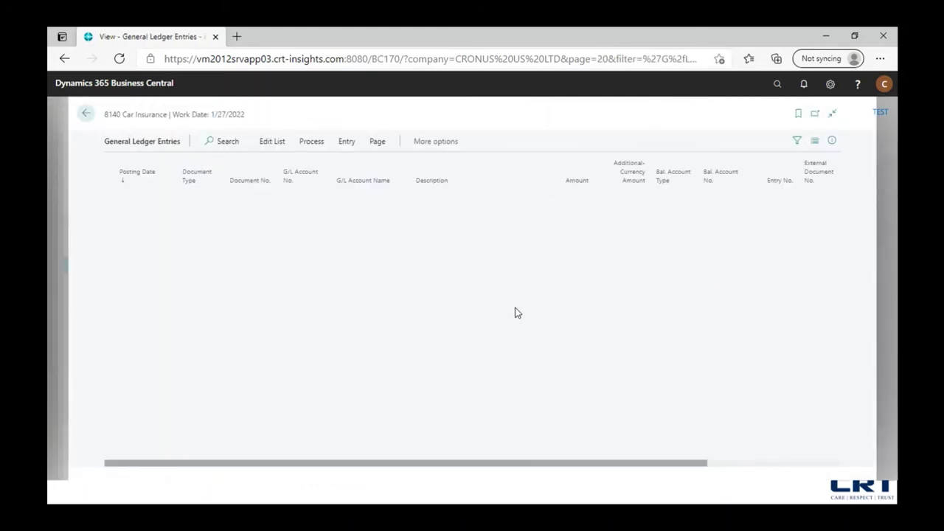
pyautogui.click(778, 180)
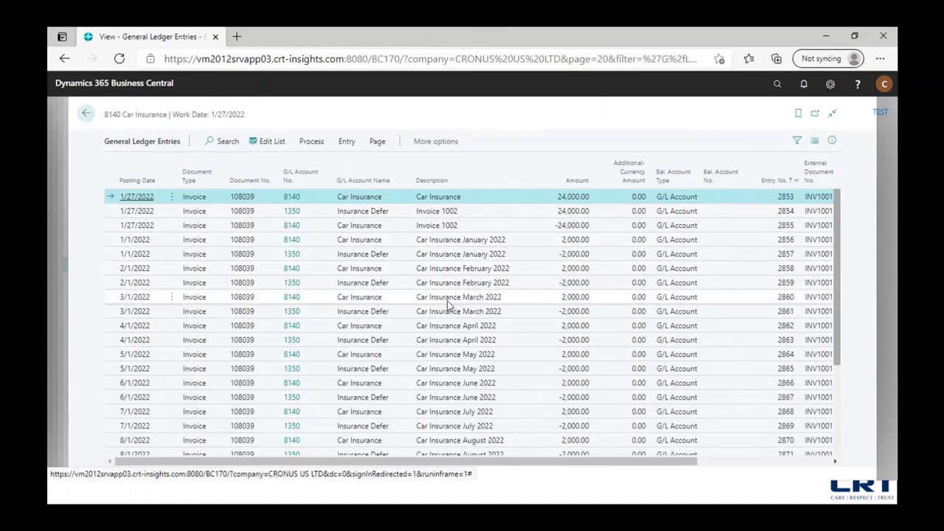
pyautogui.scroll(-2, 383, 288)
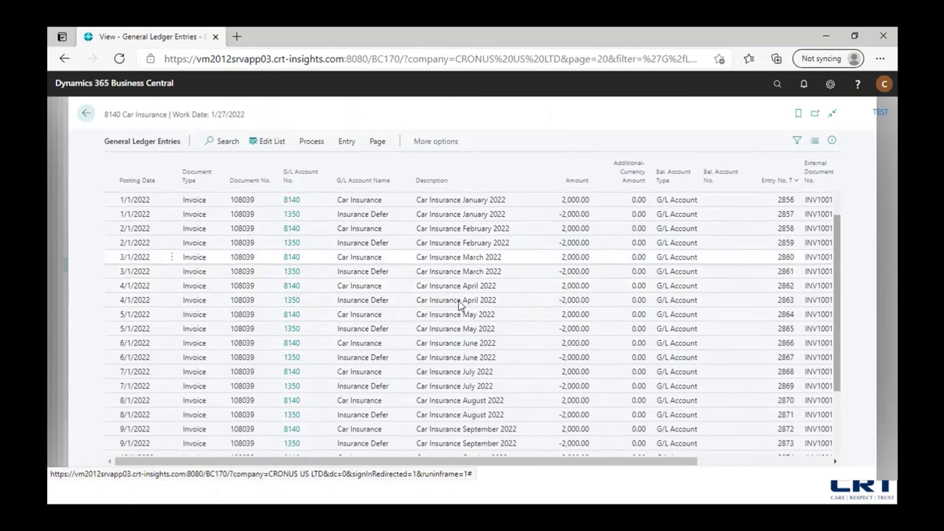
pyautogui.click(456, 243)
pyautogui.click(450, 300)
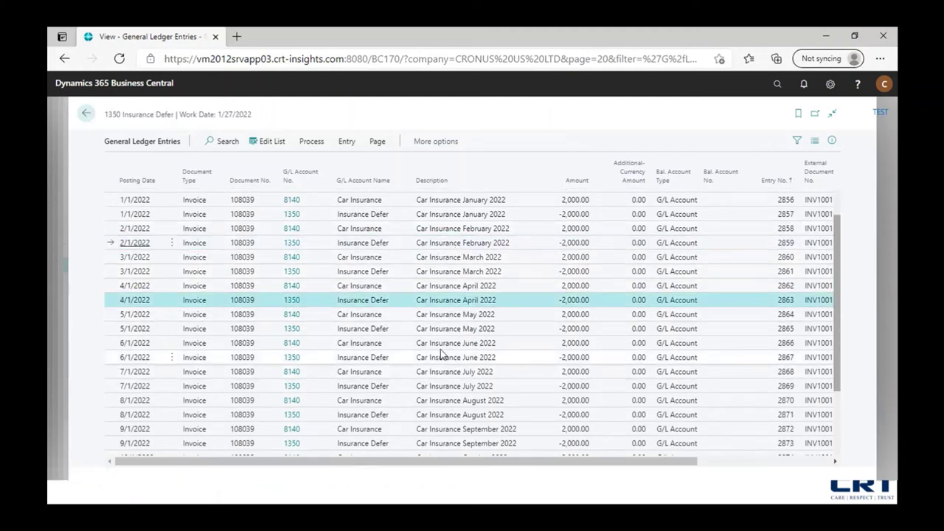
pyautogui.scroll(-3, 443, 350)
pyautogui.scroll(-1, 438, 346)
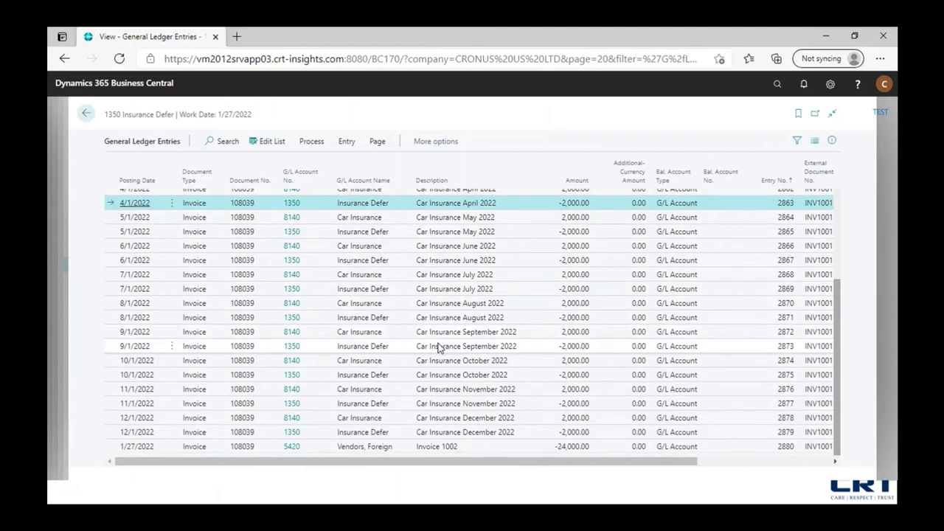
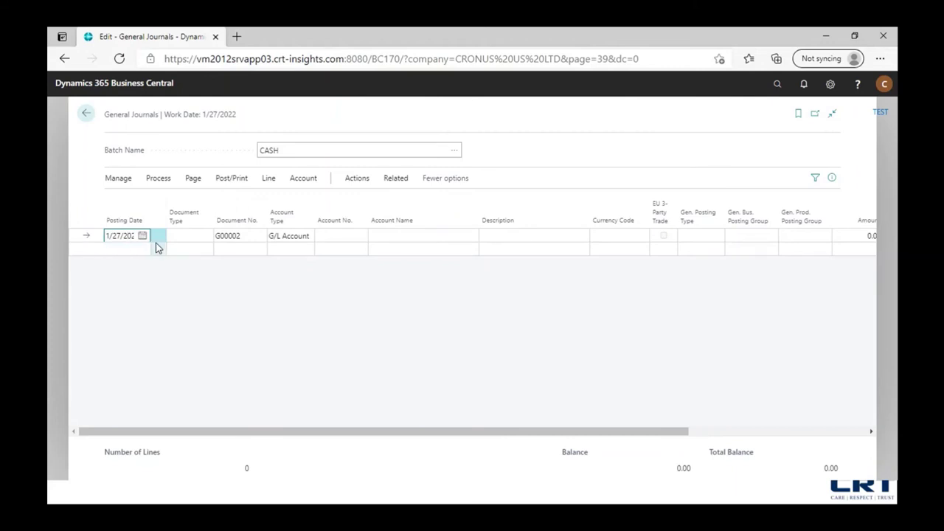
# - Set the posting date of the CASH batch's journal line to 1/27/2021 and its document type to Payment
pyautogui.click(154, 241)
pyautogui.click(155, 242)
pyautogui.press('Tab')
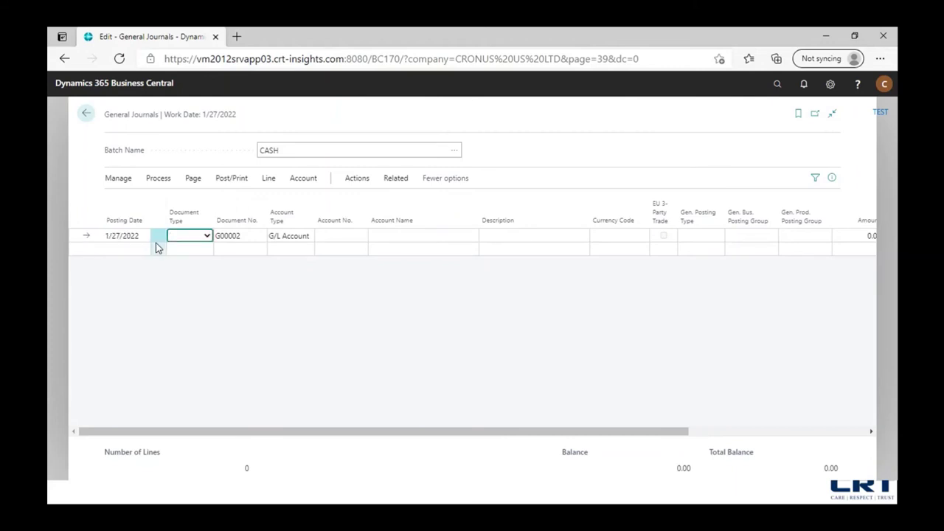
pyautogui.hotkey('shift', 'Tab')
pyautogui.press('Tab')
pyautogui.click(142, 233)
pyautogui.click(142, 234)
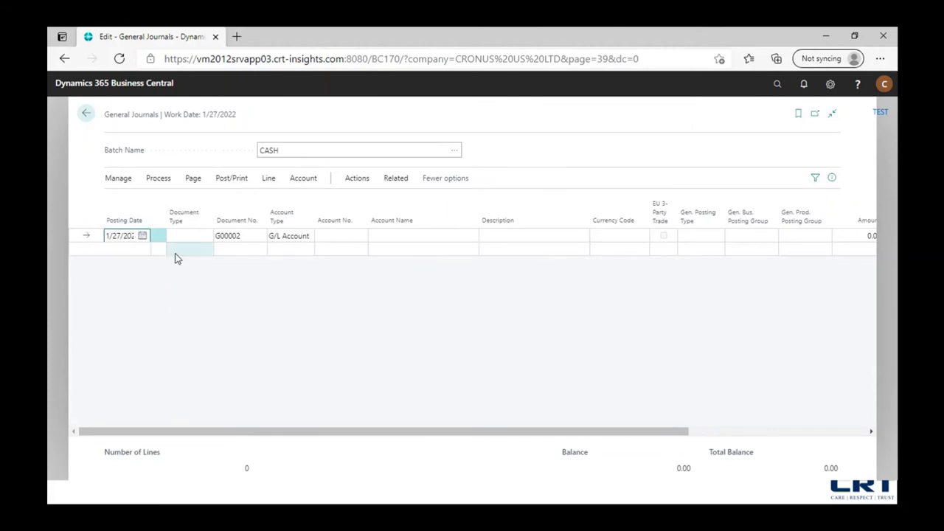
pyautogui.press('End')
pyautogui.write('1')
pyautogui.press('Tab')
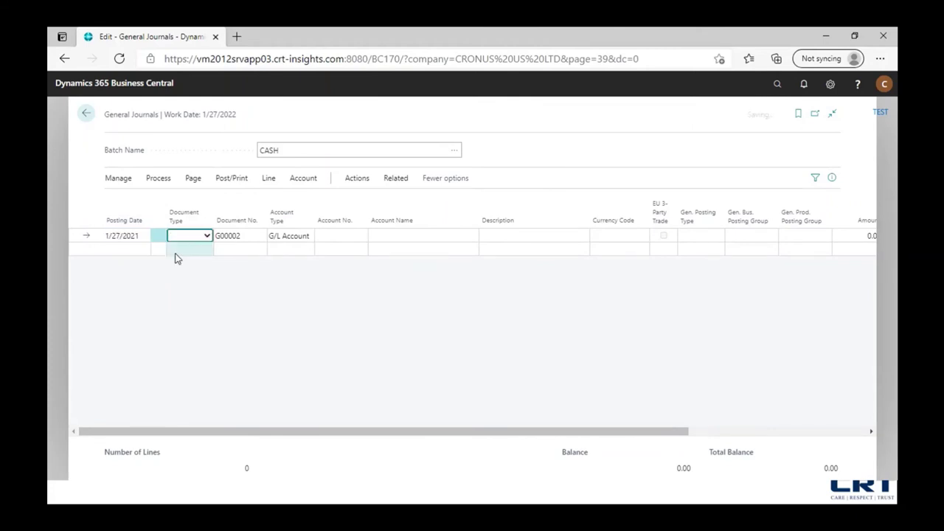
pyautogui.click(207, 236)
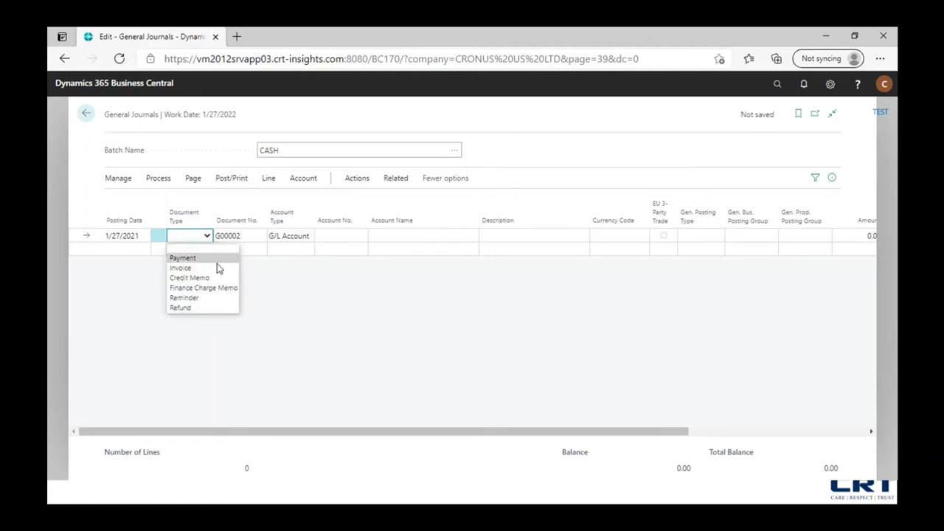
pyautogui.click(183, 258)
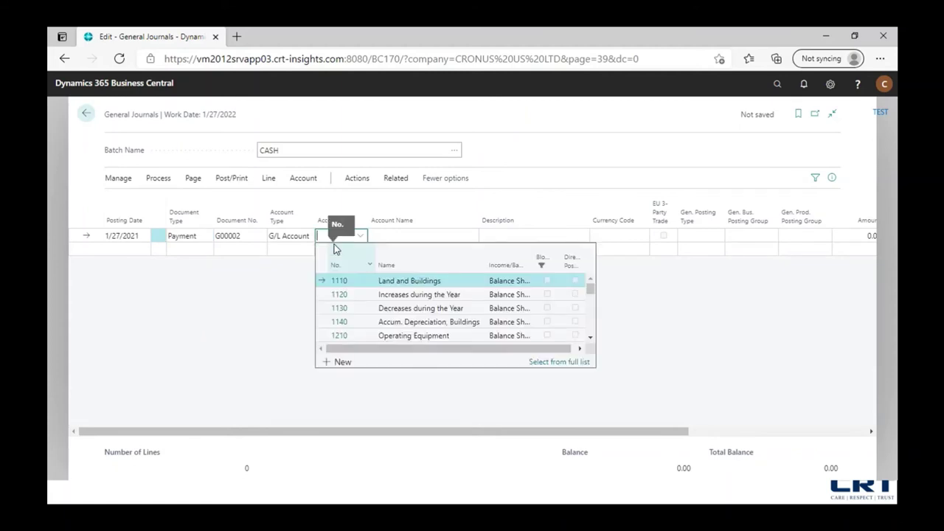
# - Assign G/L account 6820, Maintenance Package, to the journal line
pyautogui.write('682')
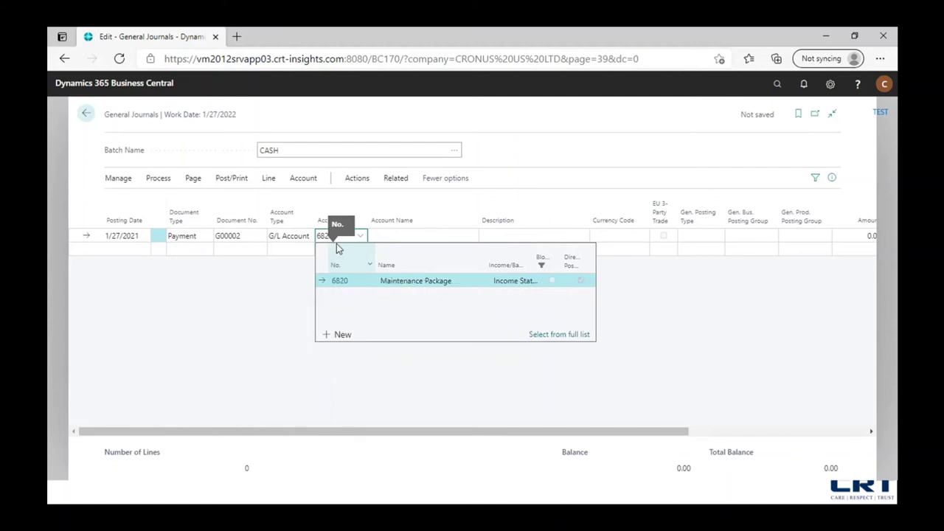
pyautogui.write('0')
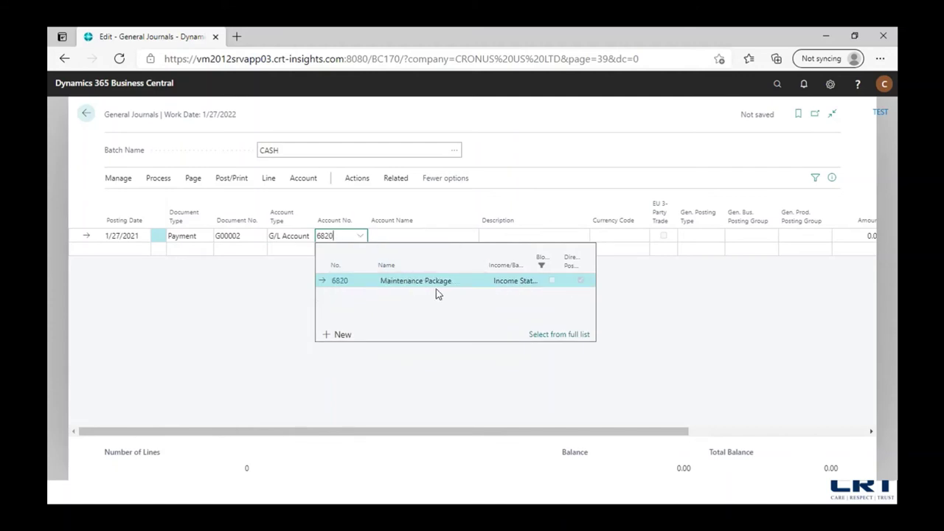
pyautogui.press('Tab')
pyautogui.press('Tab')
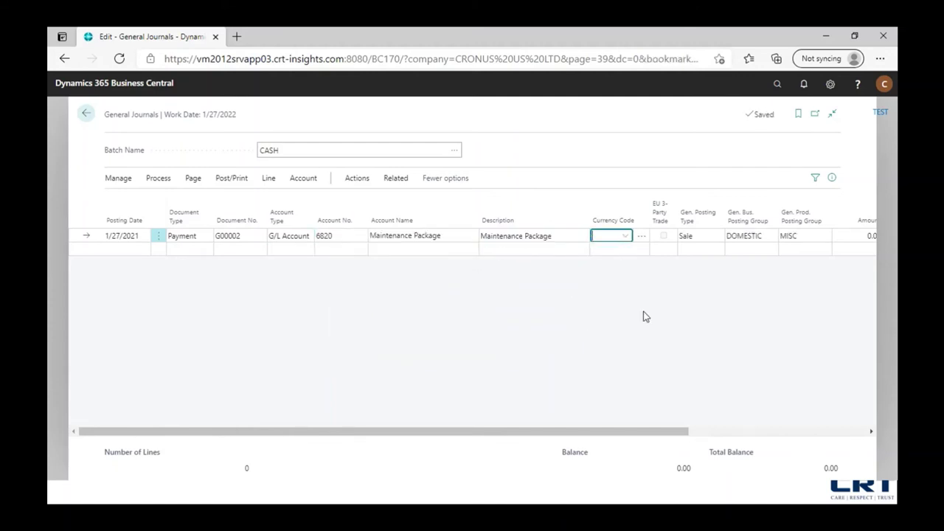
# - Set the line's balancing account type to Customer and choose Spotsmeyer's Furnishings, accepting its use despite the different bill-to customer
pyautogui.moveTo(498, 432); pyautogui.dragTo(700, 425)
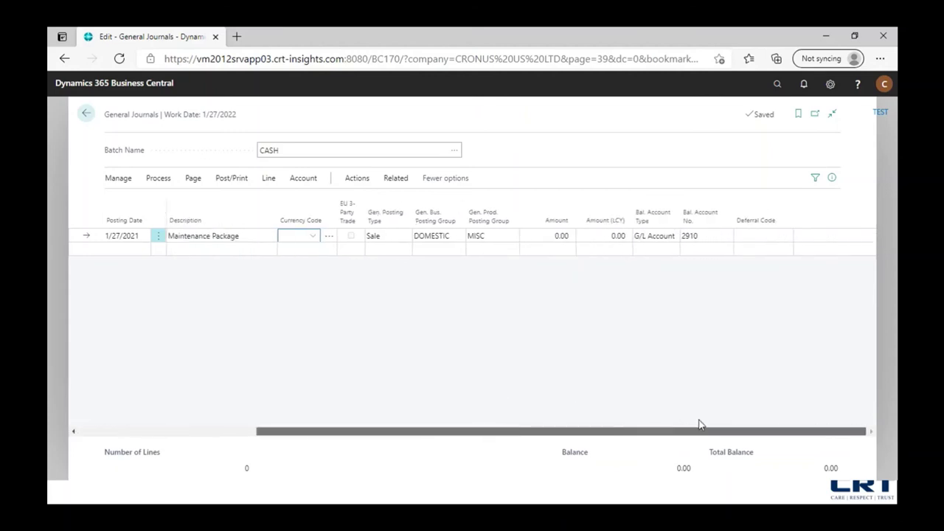
pyautogui.click(659, 238)
pyautogui.click(662, 260)
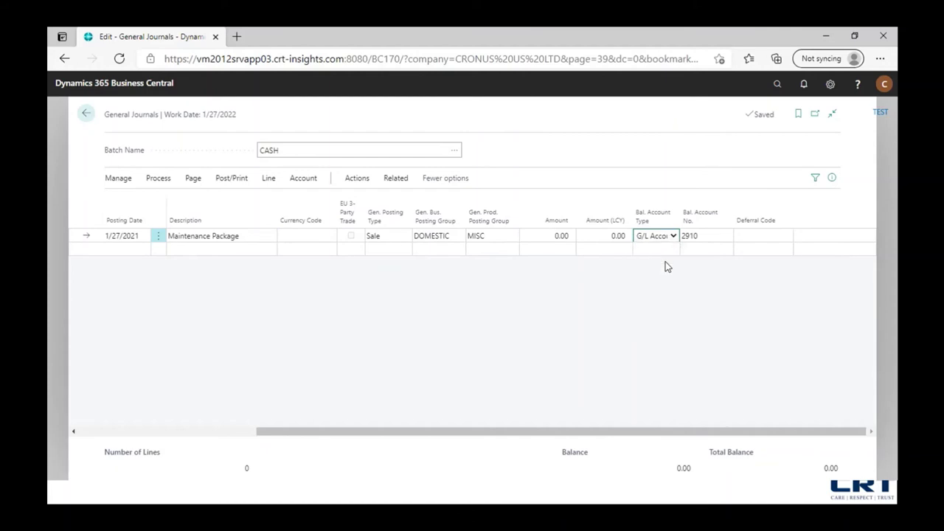
pyautogui.click(702, 240)
pyautogui.click(724, 238)
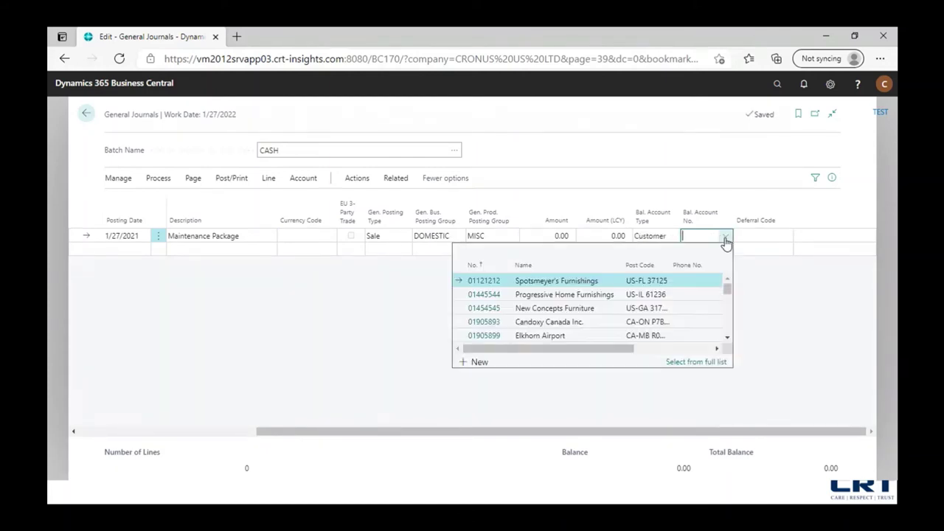
pyautogui.click(480, 281)
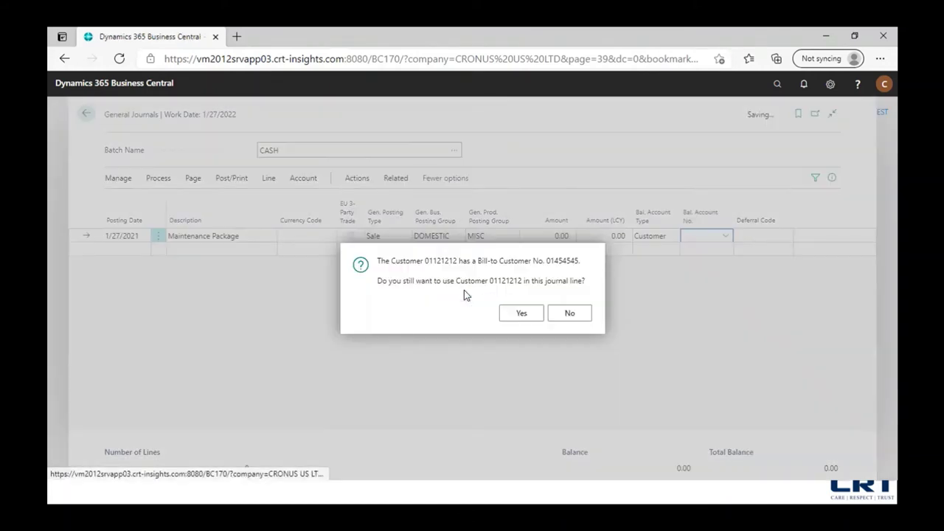
pyautogui.click(521, 314)
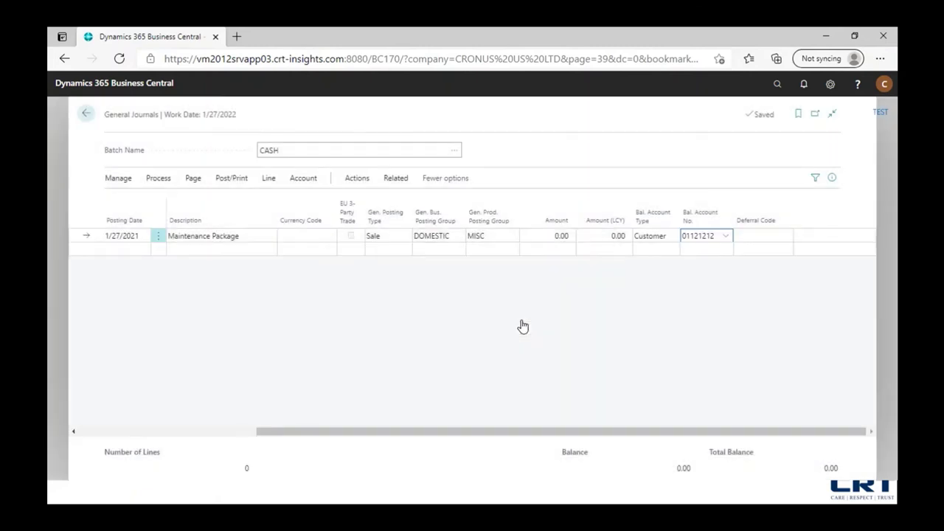
# - Assign the MAINTENANC deferral code to the journal line and check its deferral schedule
pyautogui.click(750, 236)
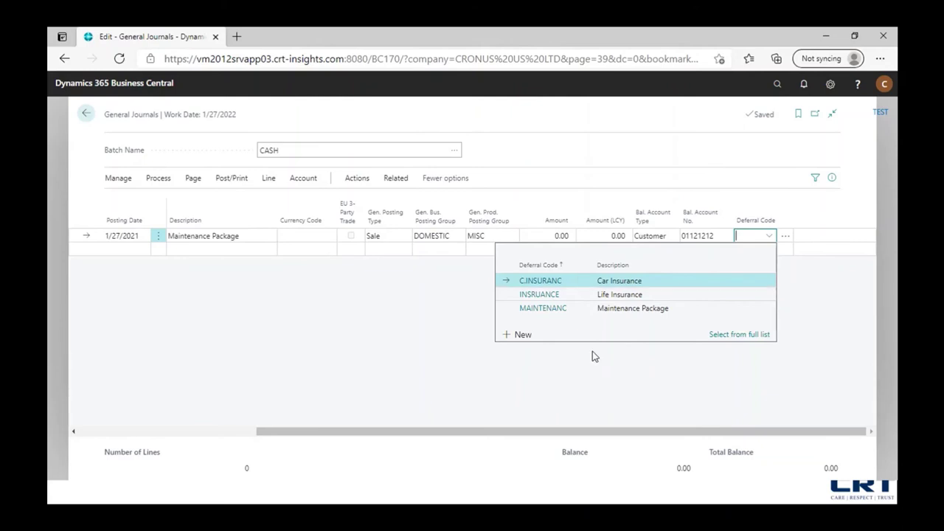
pyautogui.click(536, 311)
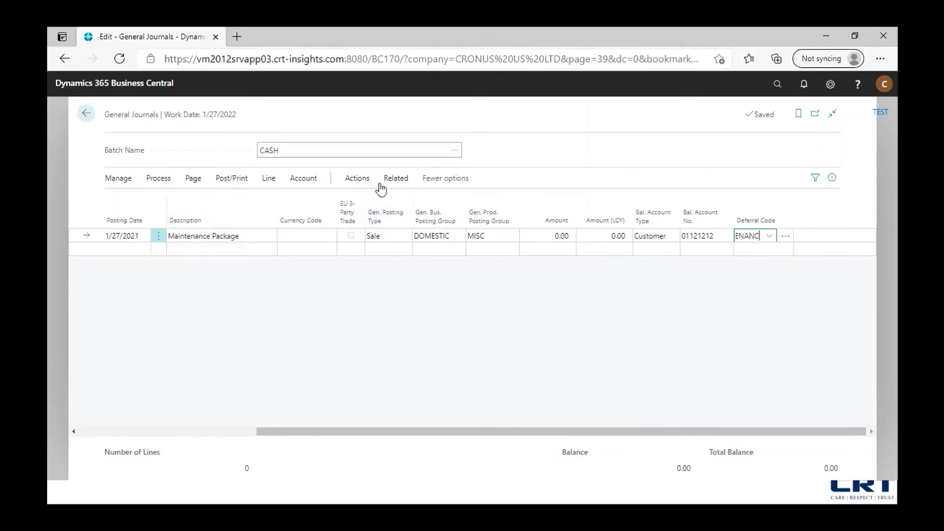
pyautogui.click(356, 180)
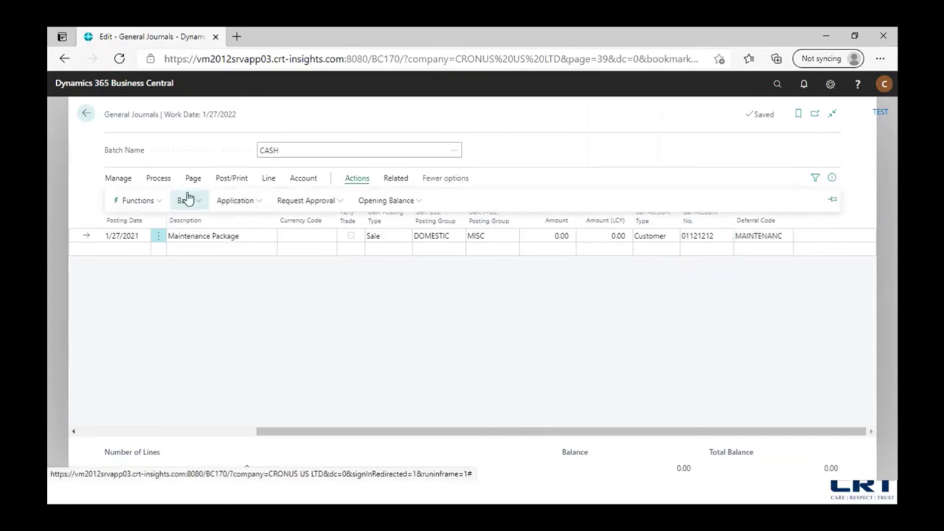
pyautogui.click(151, 203)
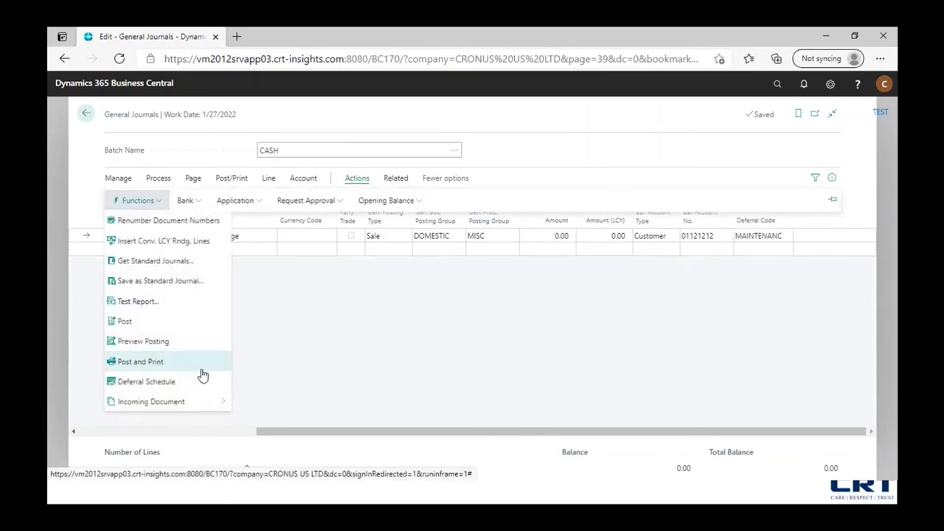
pyautogui.click(172, 382)
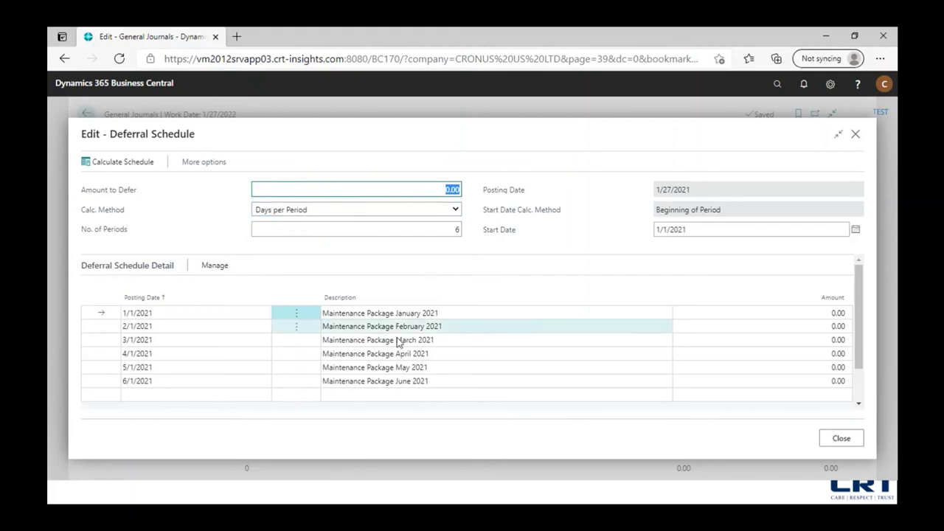
pyautogui.scroll(-2, 391, 348)
pyautogui.scroll(2, 413, 347)
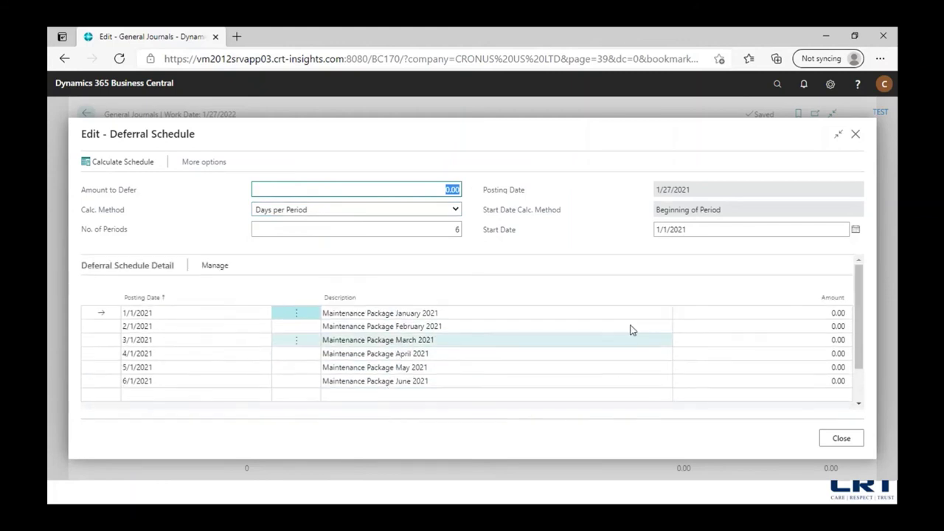
pyautogui.click(846, 127)
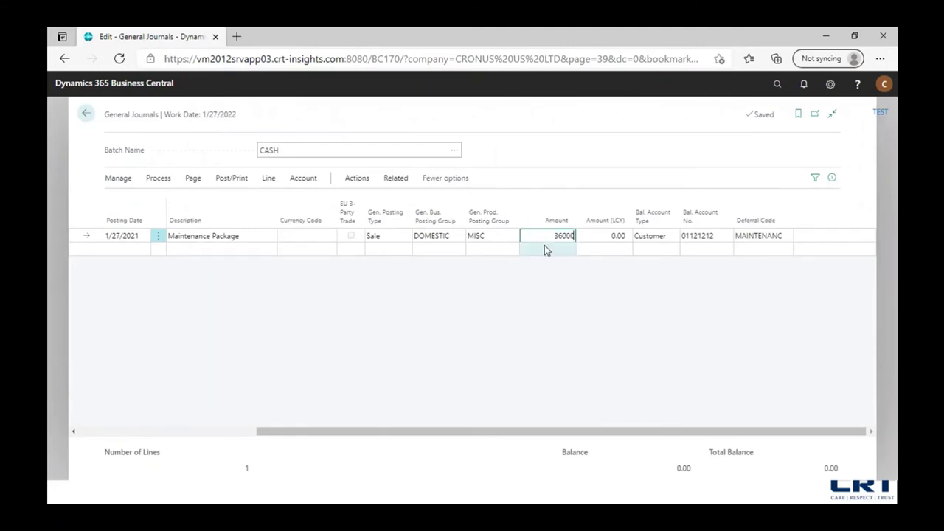
# - Set the journal line's amount to 36,000 and review the monthly amounts and total in its deferral schedule
pyautogui.press('Tab')
pyautogui.click(341, 178)
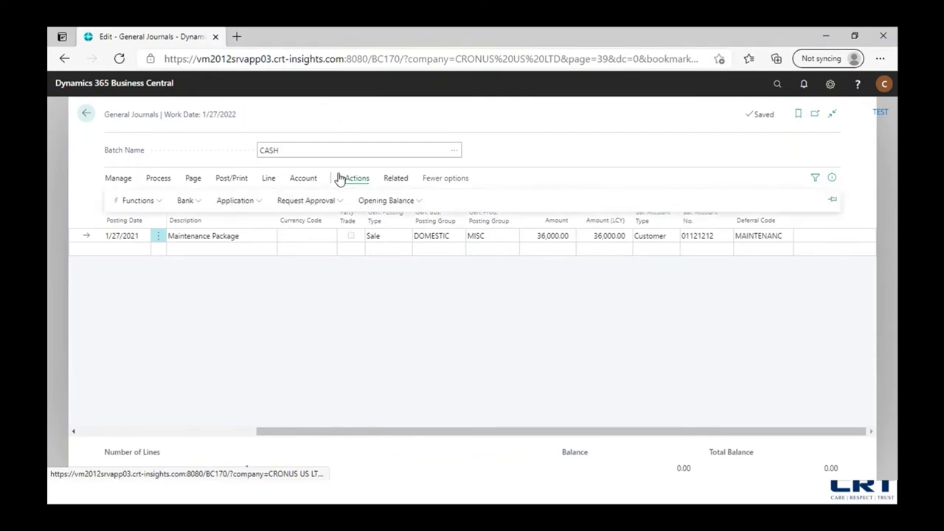
pyautogui.click(141, 204)
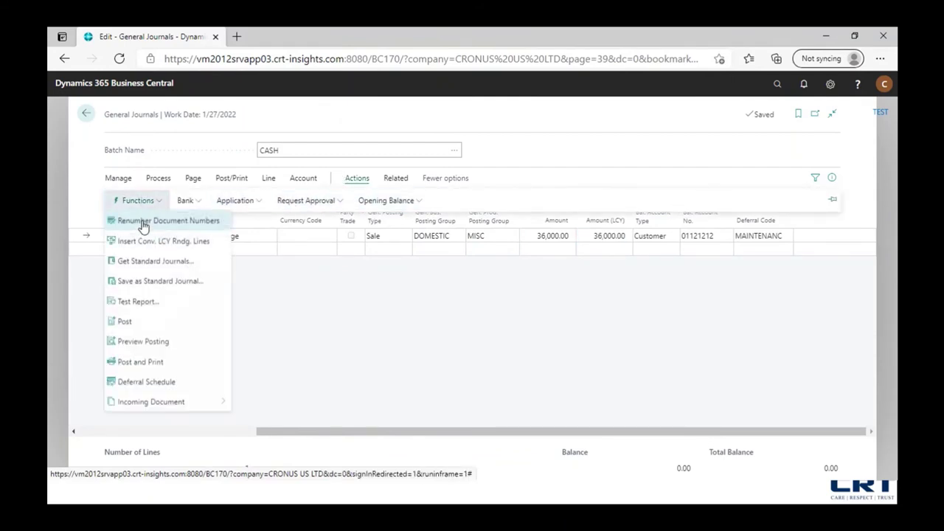
pyautogui.click(162, 389)
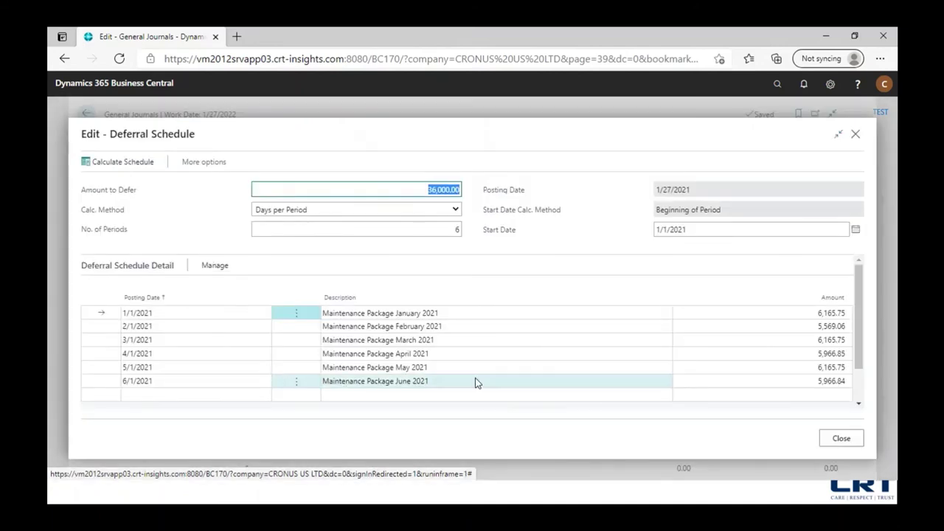
pyautogui.scroll(-2, 501, 359)
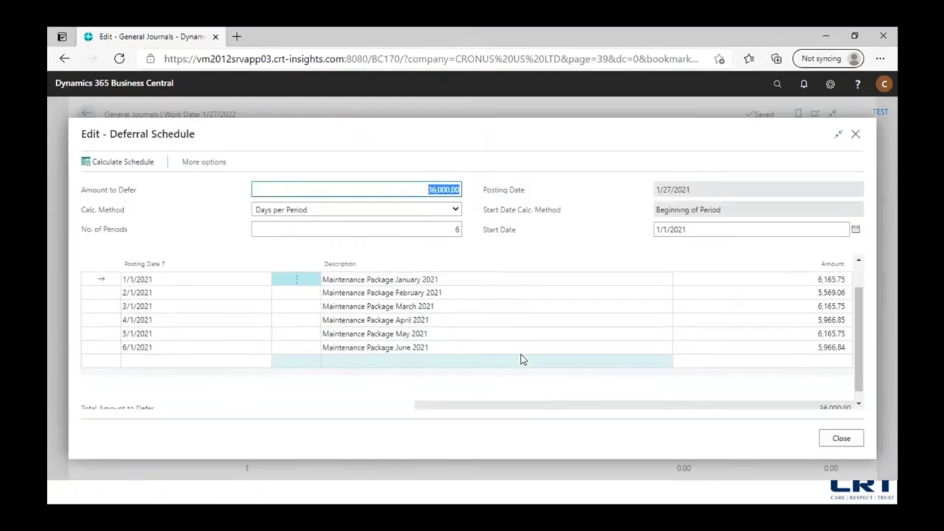
pyautogui.scroll(2, 521, 357)
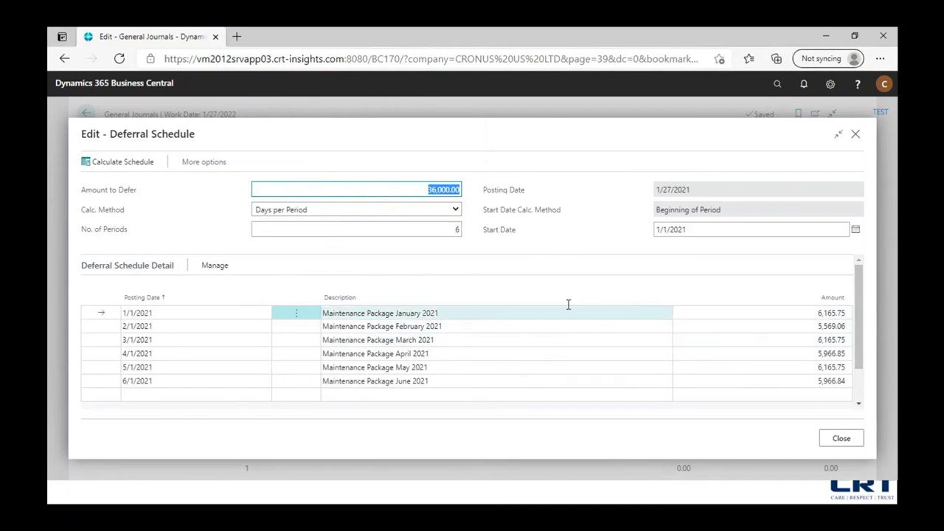
pyautogui.scroll(-1, 612, 405)
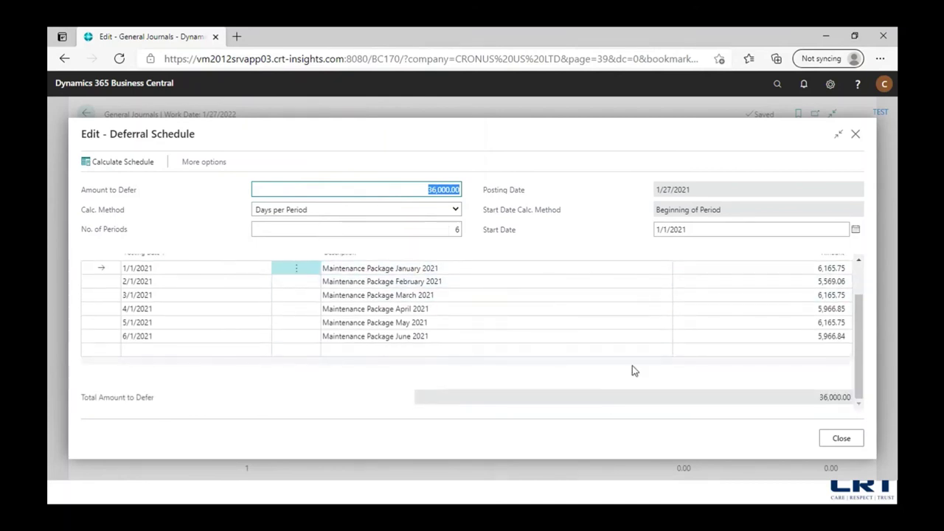
pyautogui.scroll(1, 632, 371)
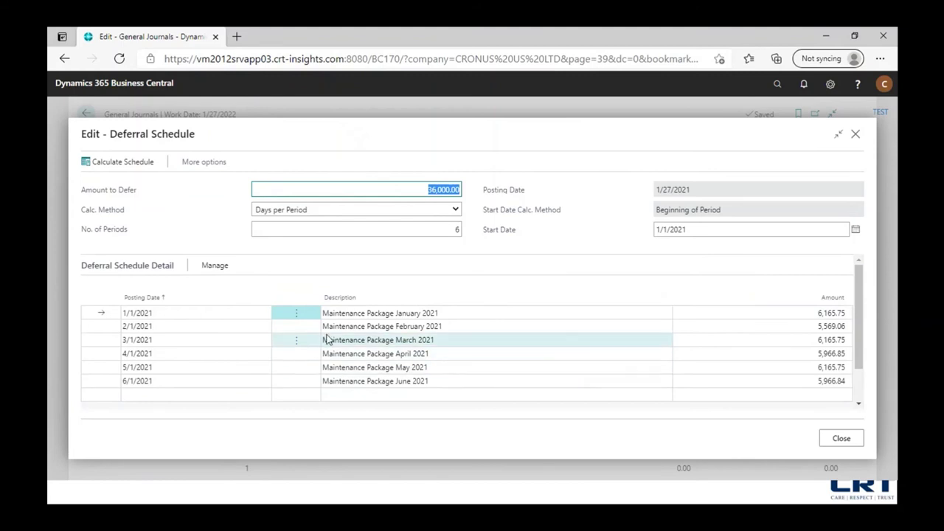
pyautogui.scroll(-1, 579, 365)
pyautogui.scroll(1, 594, 367)
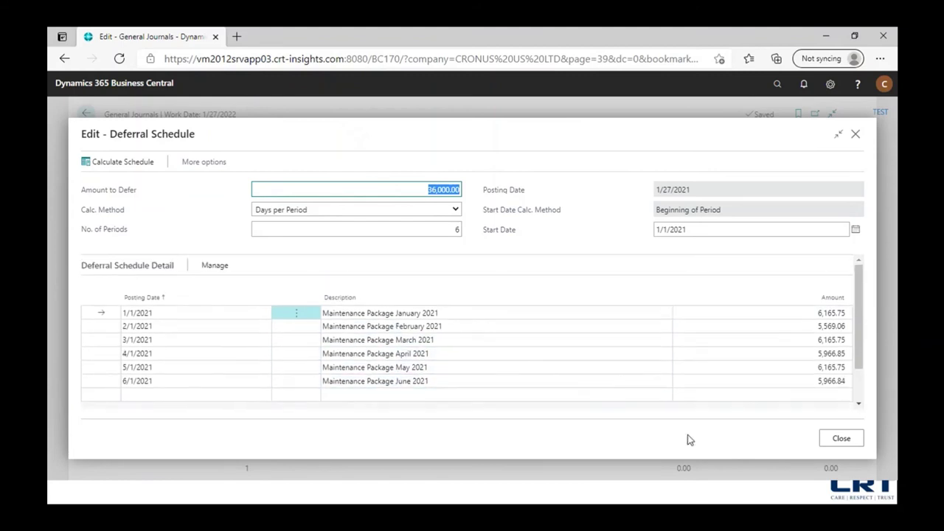
pyautogui.click(838, 442)
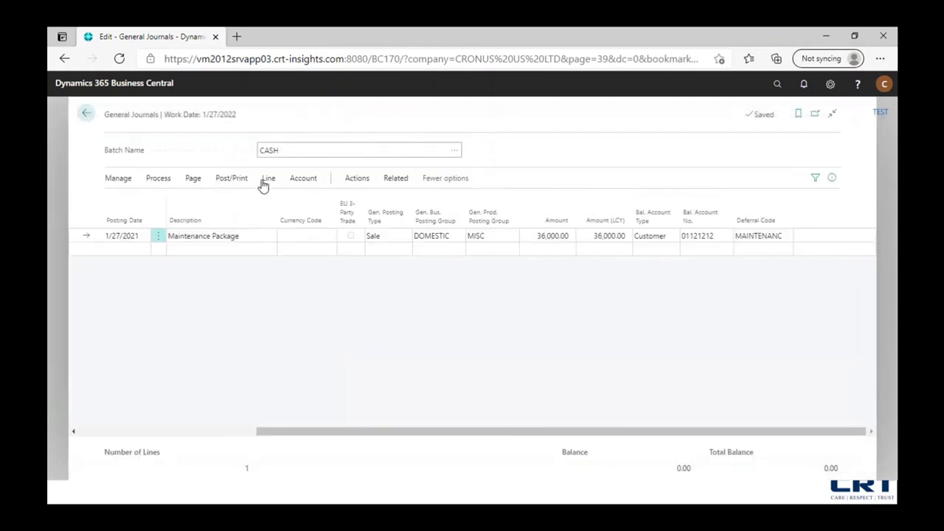
# - Post the Maintenance Package journal line from the CASH batch, confirm the posting, and leave the general journal
pyautogui.click(164, 184)
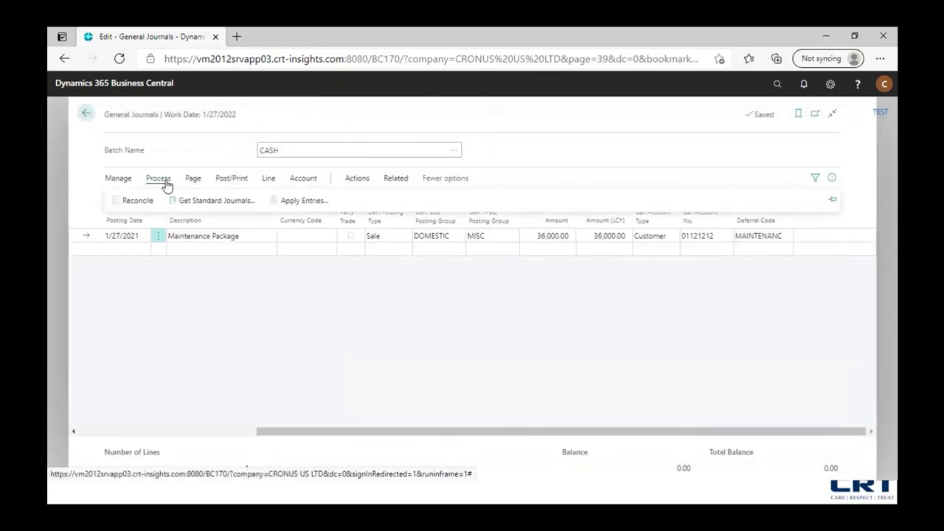
pyautogui.click(267, 180)
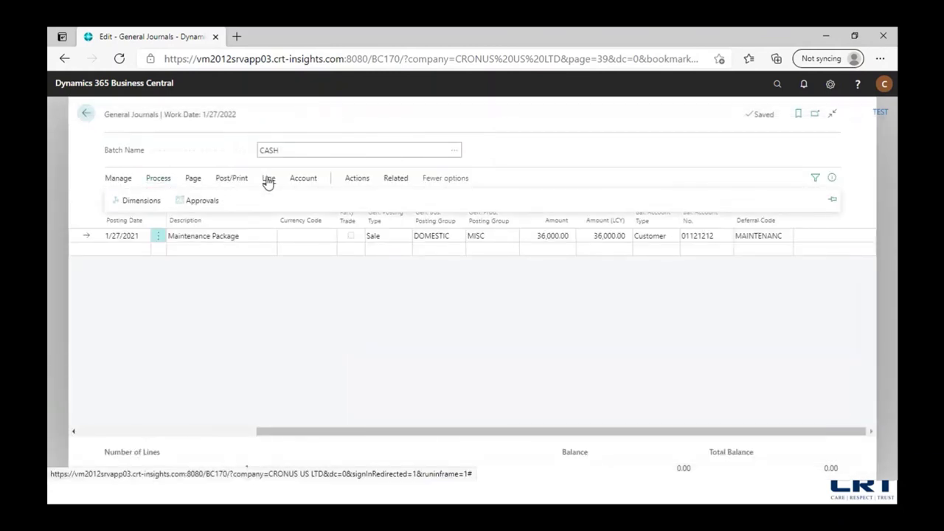
pyautogui.click(109, 182)
pyautogui.click(151, 182)
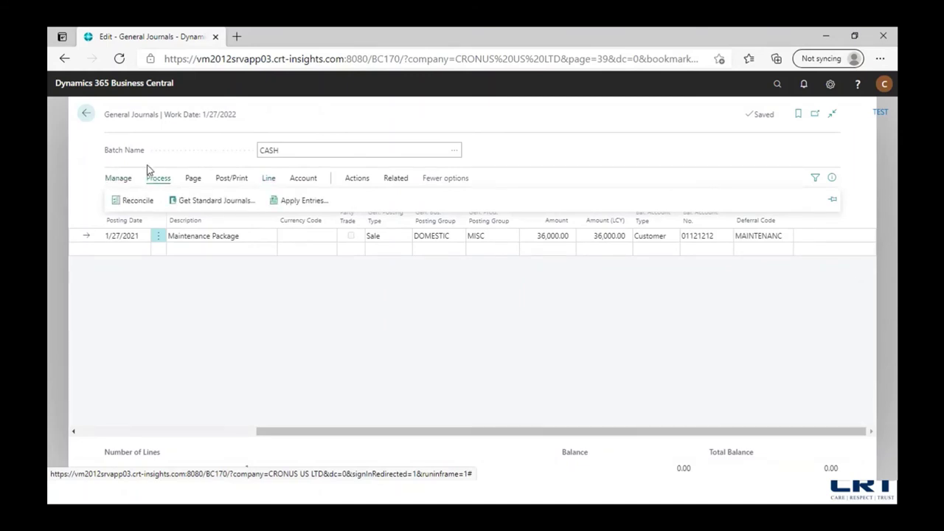
pyautogui.click(120, 182)
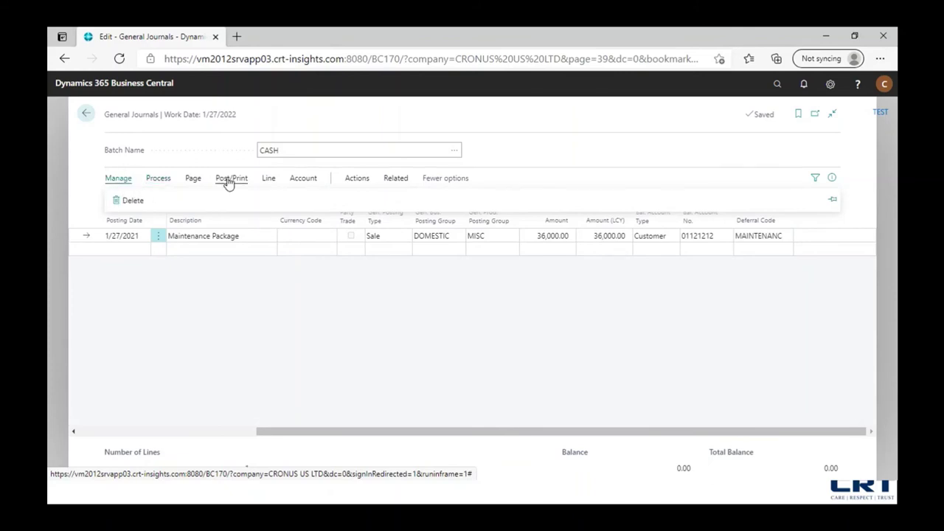
pyautogui.click(229, 184)
pyautogui.click(123, 202)
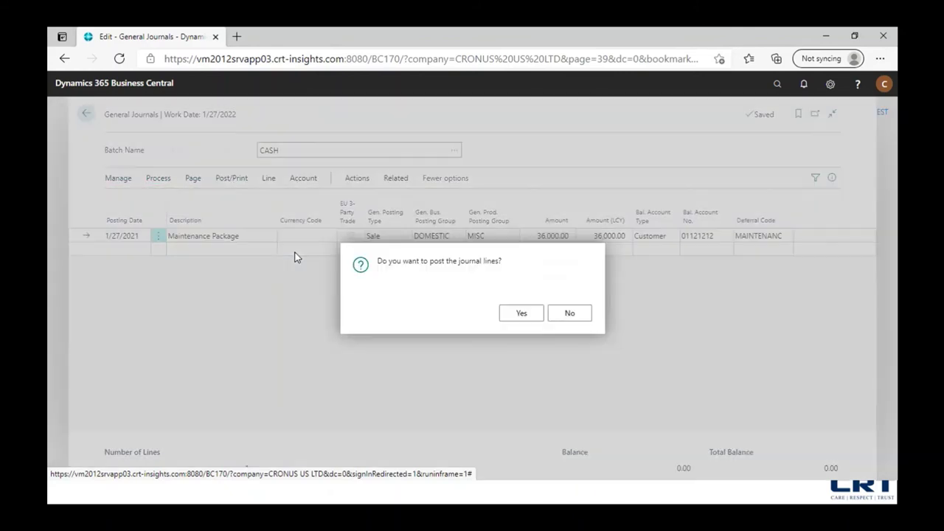
pyautogui.click(515, 311)
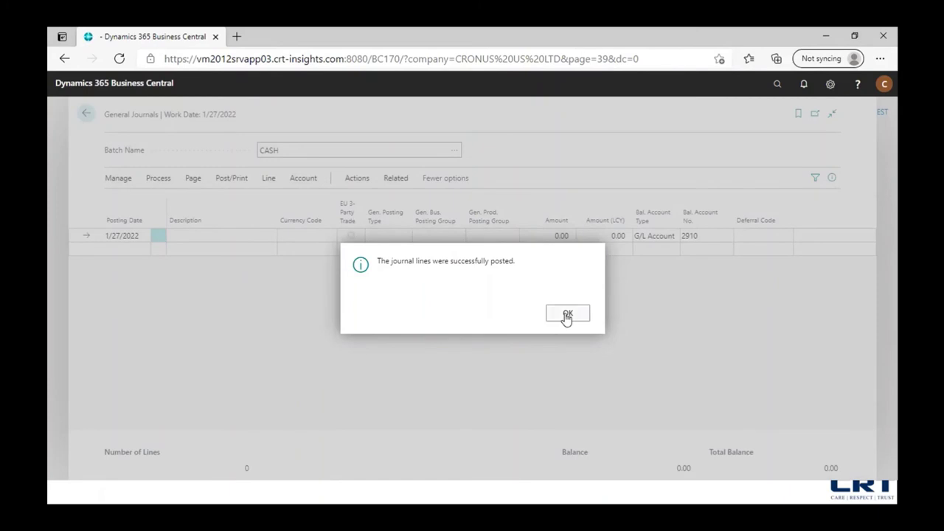
pyautogui.click(565, 318)
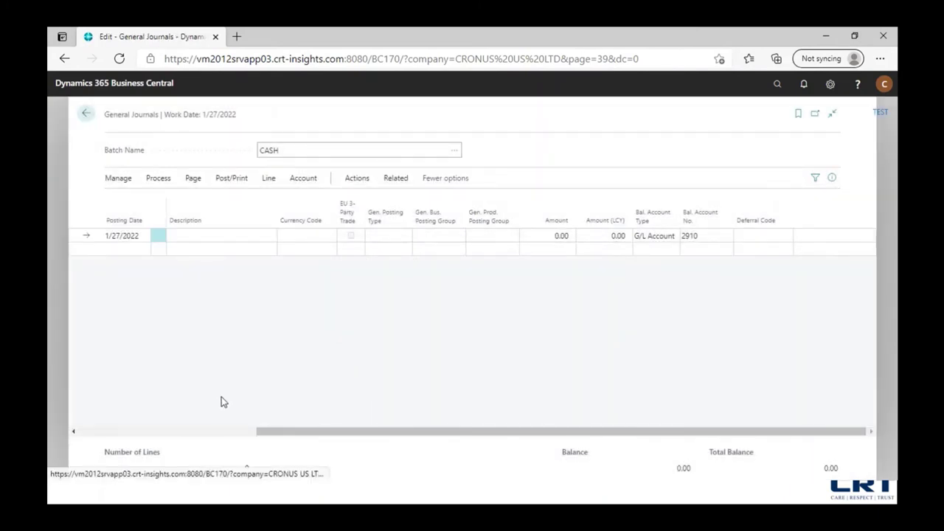
pyautogui.click(87, 116)
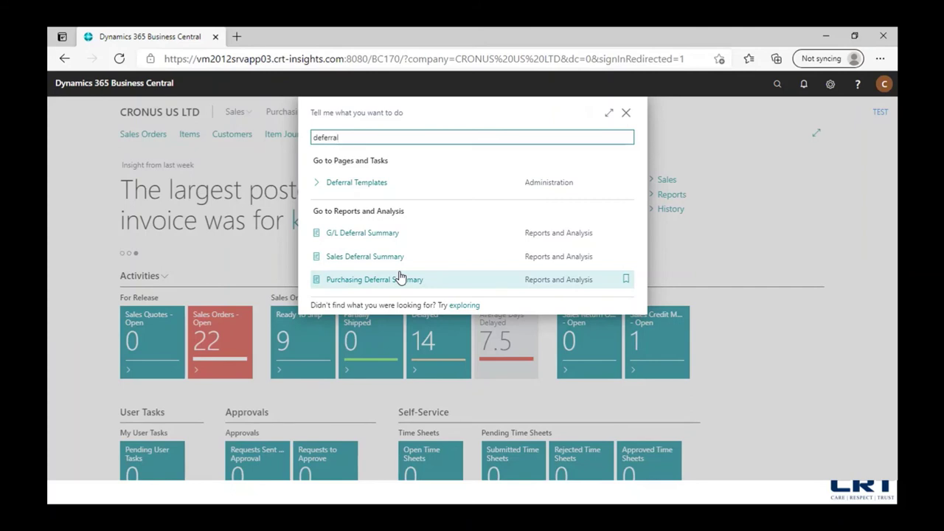
# - Preview the G/L Deferral Summary report with its balance as of 1/27/2021, enlarge it to page width, and close it
pyautogui.click(391, 236)
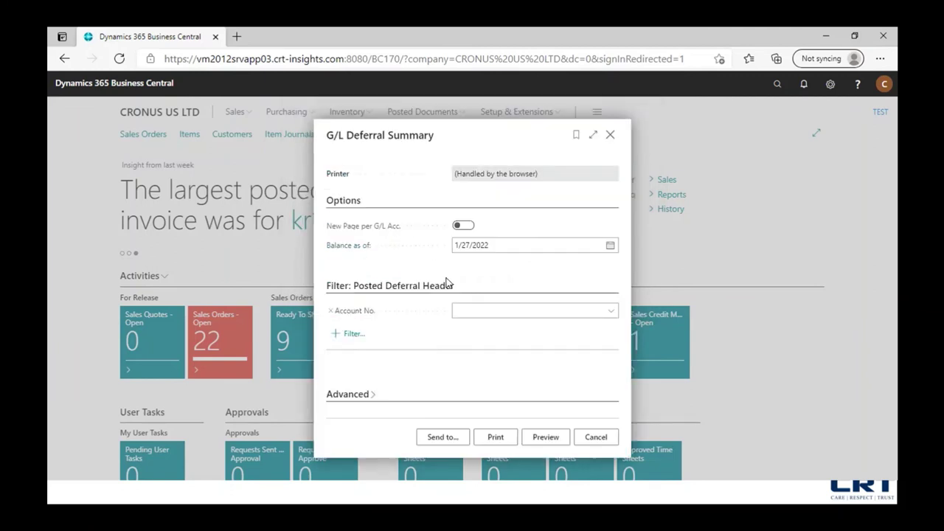
pyautogui.click(500, 246)
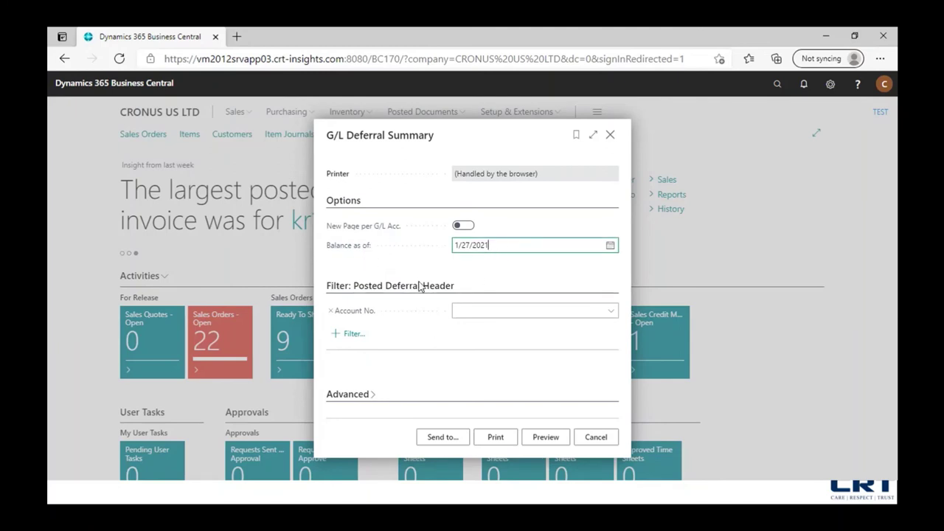
pyautogui.click(545, 437)
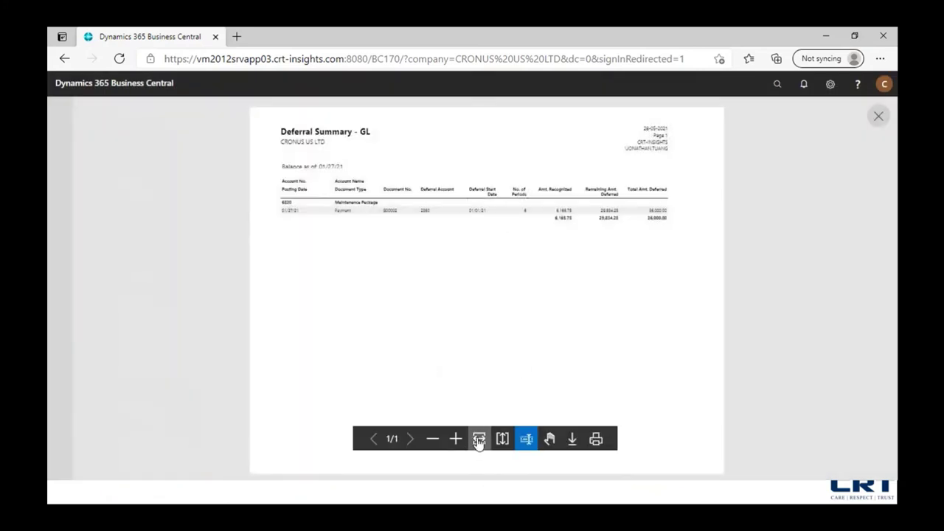
pyautogui.click(479, 440)
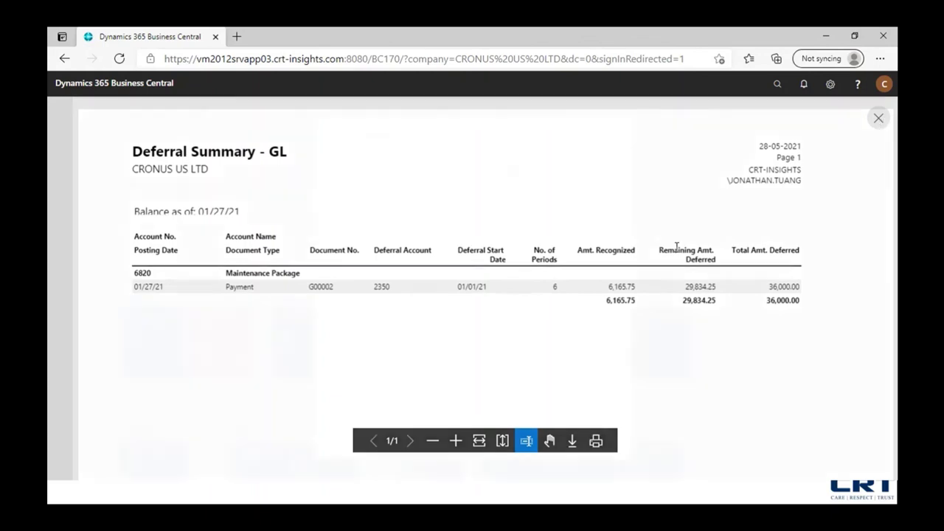
pyautogui.click(878, 117)
pyautogui.click(609, 135)
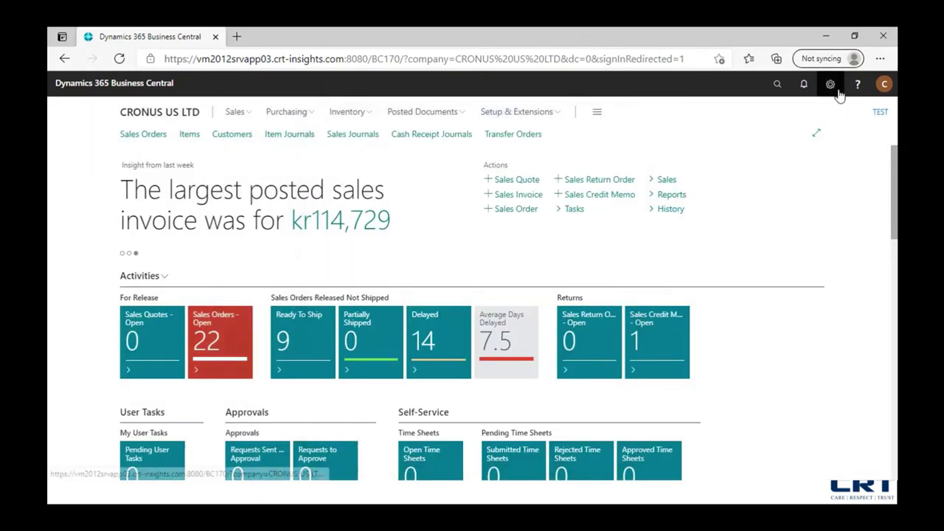
# - Set the work date in My Settings to 3/27/2022
pyautogui.click(830, 83)
pyautogui.click(788, 149)
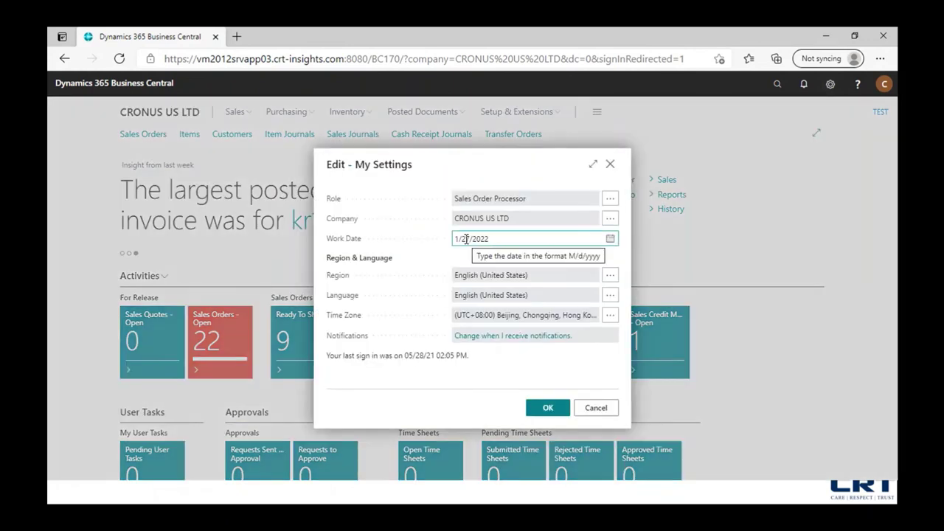
pyautogui.click(457, 238)
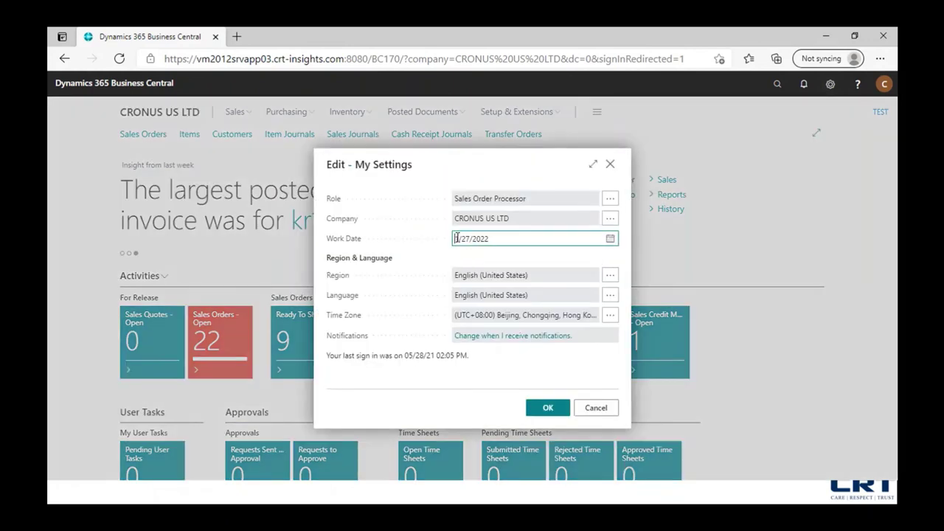
pyautogui.hotkey('shift', 'Right')
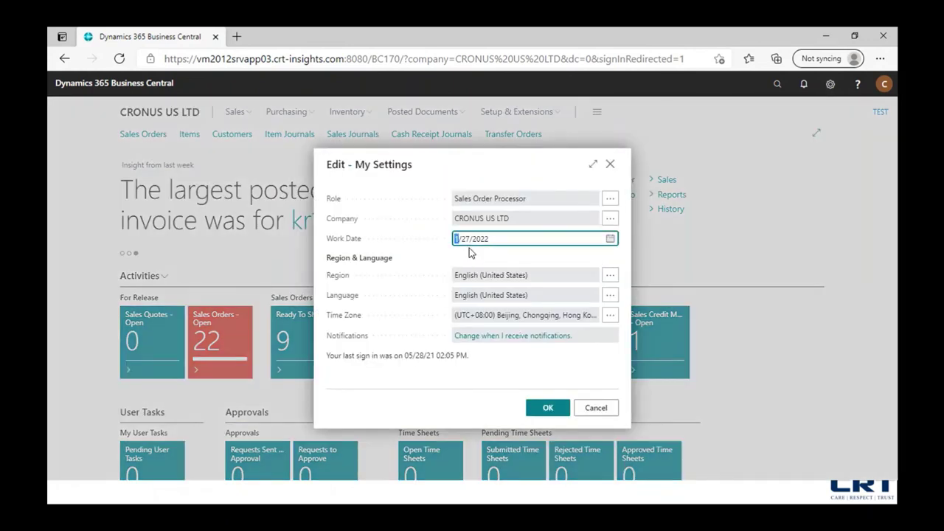
pyautogui.click(554, 410)
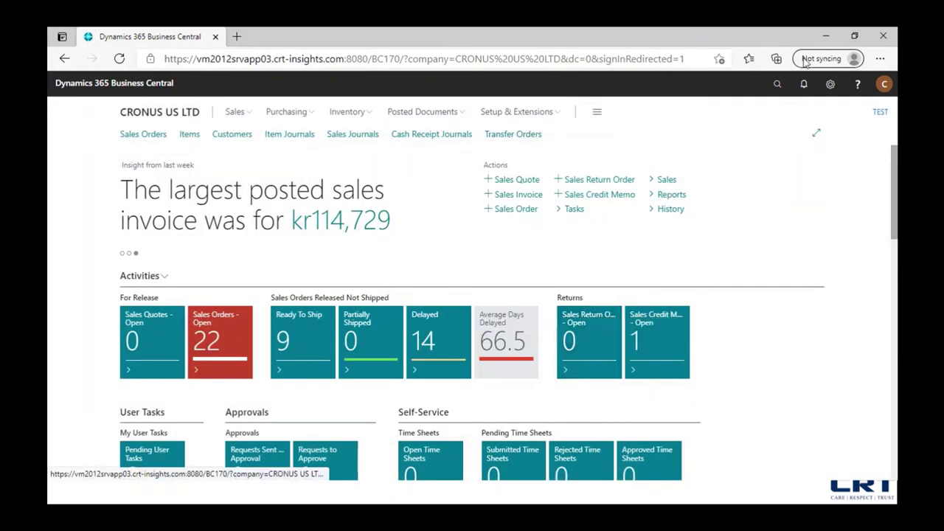
# - Search for "deferral", preview the G/L Deferral Summary report as of 3/27/2022 to check the deferred amounts, and close it
pyautogui.hotkey('alt', 'q')
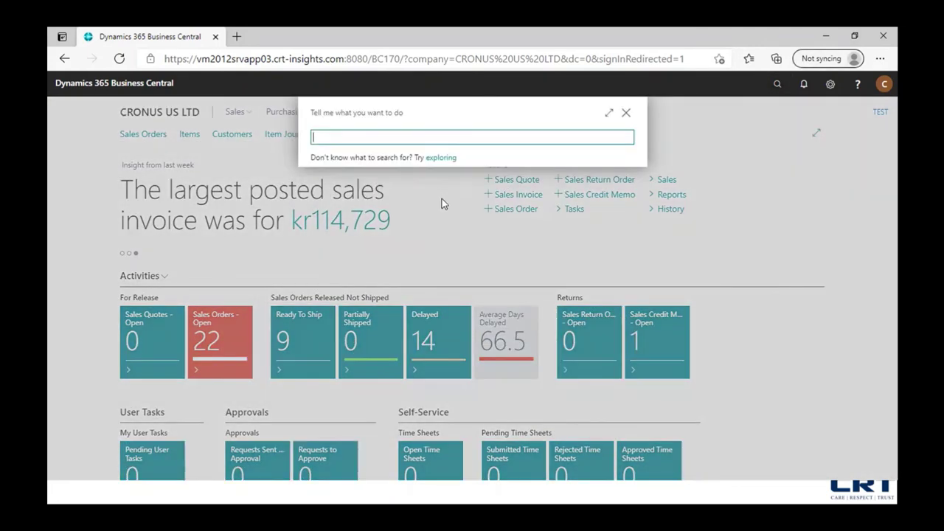
pyautogui.write('deferral')
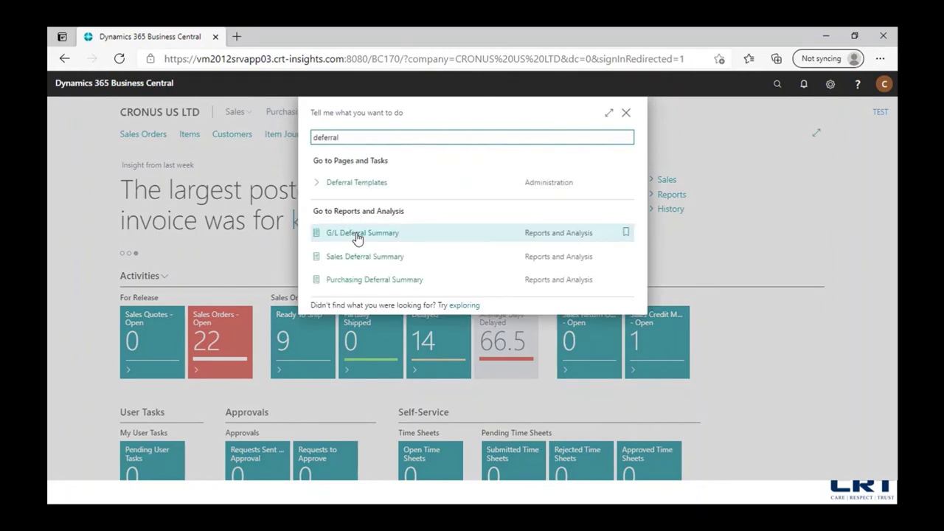
pyautogui.click(351, 234)
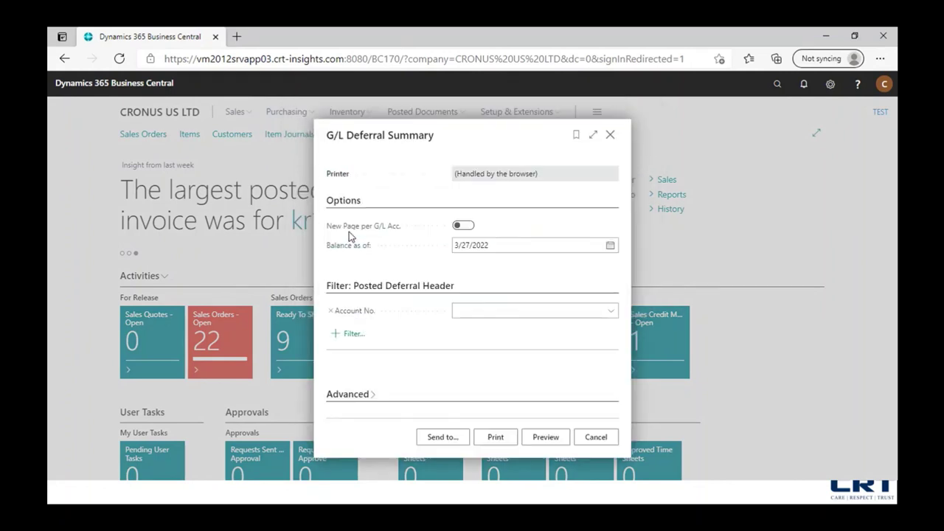
pyautogui.click(546, 438)
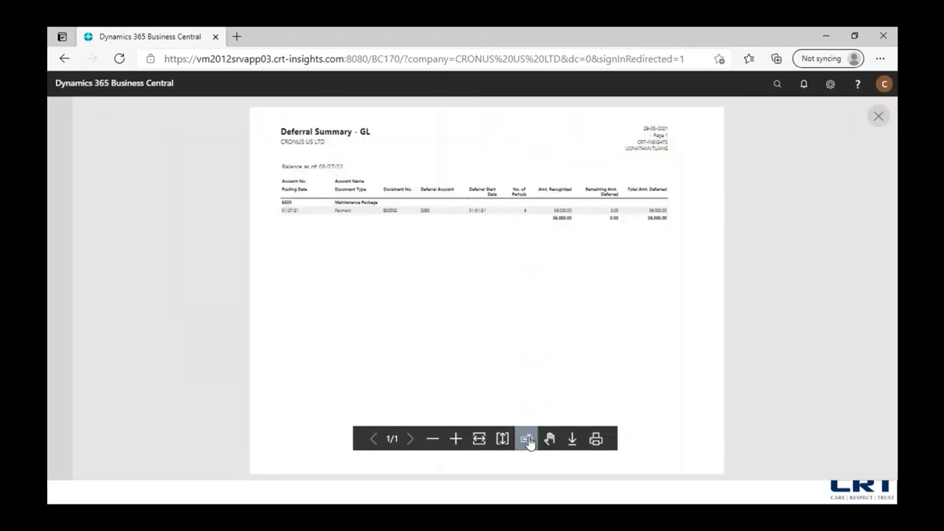
pyautogui.click(526, 439)
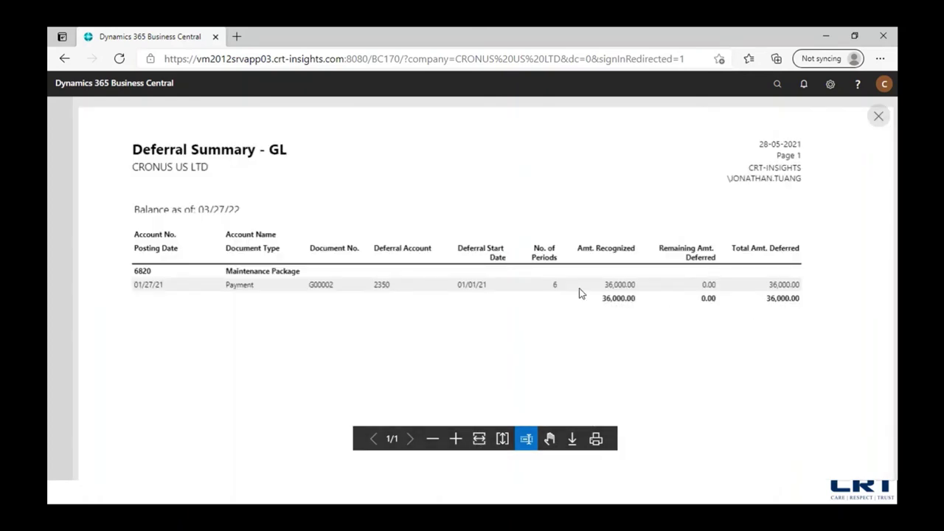
pyautogui.click(879, 116)
pyautogui.click(611, 135)
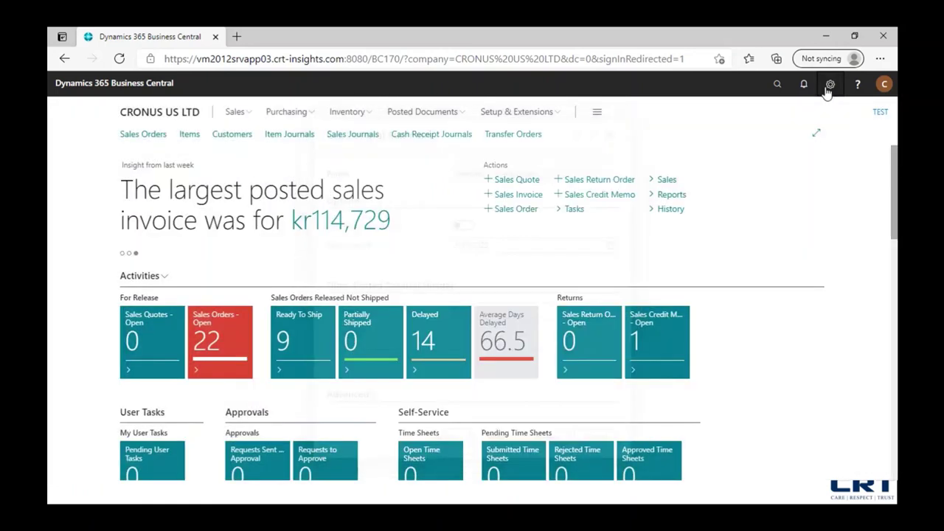
# - Set the work date in My Settings to 3/27/2021
pyautogui.click(828, 85)
pyautogui.click(717, 187)
pyautogui.click(521, 238)
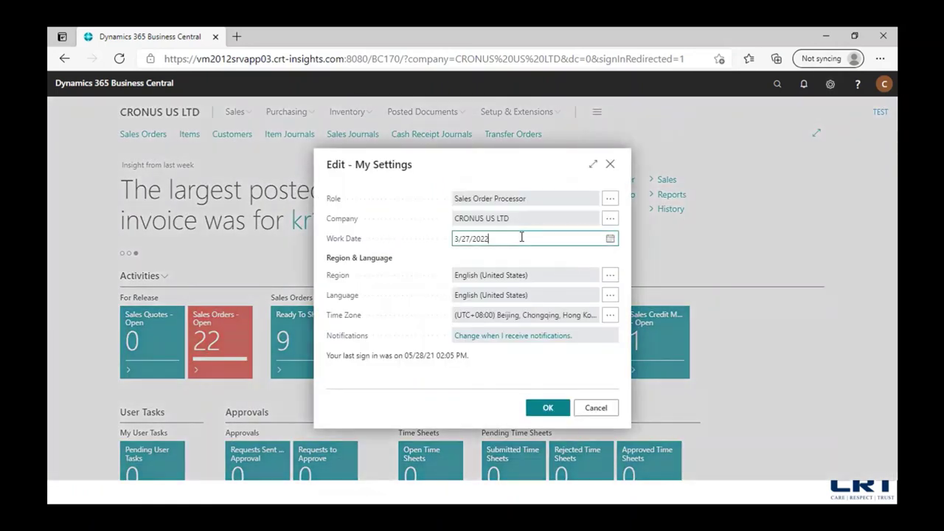
pyautogui.click(548, 408)
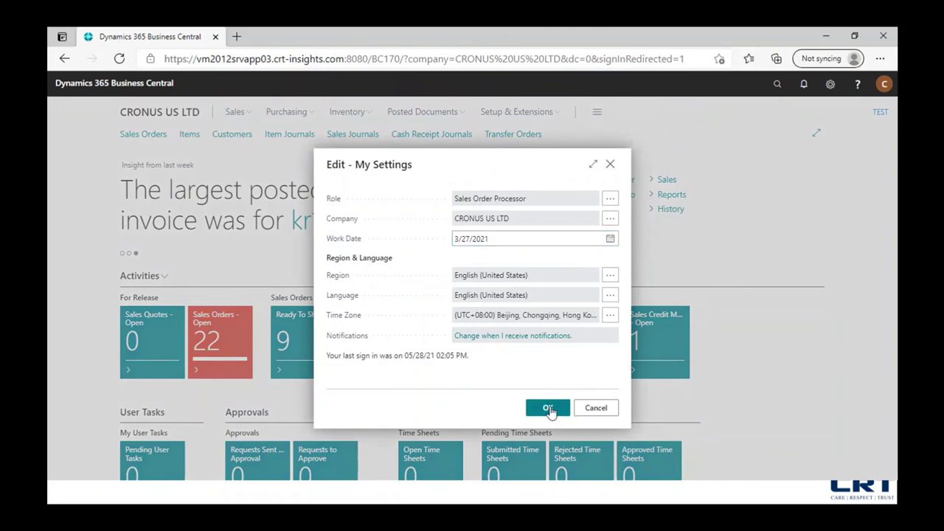
# - Search for "deferral", preview the G/L Deferral Summary report as of 3/27/2021 at page width, and close it
pyautogui.click(777, 84)
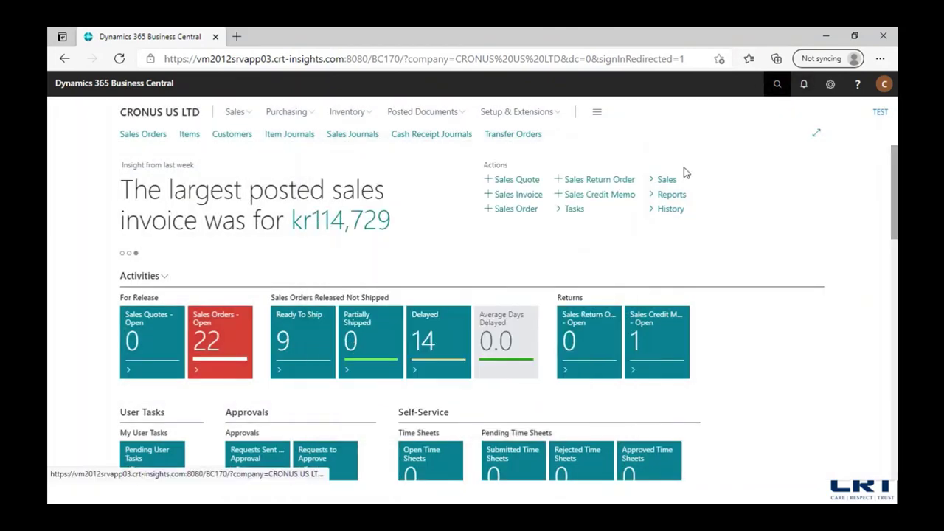
pyautogui.write('deferral')
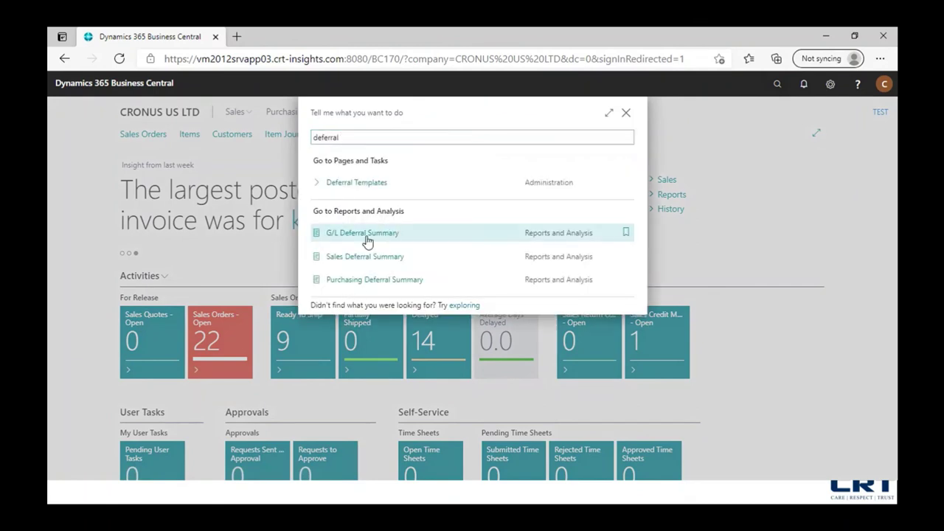
pyautogui.click(373, 241)
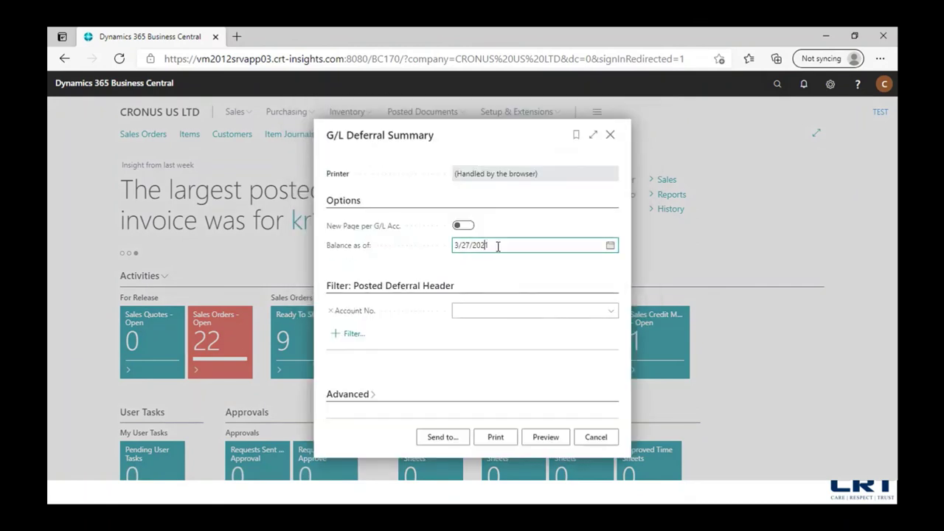
pyautogui.click(559, 439)
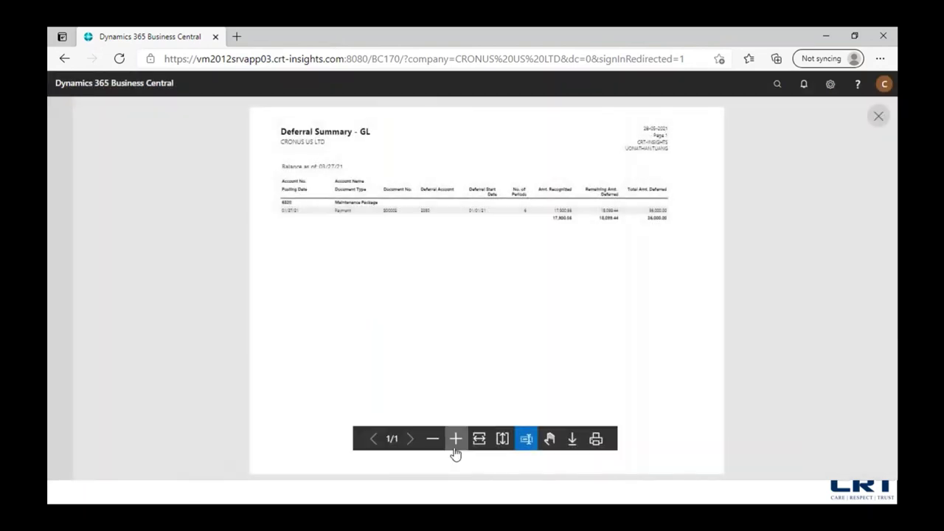
pyautogui.click(478, 439)
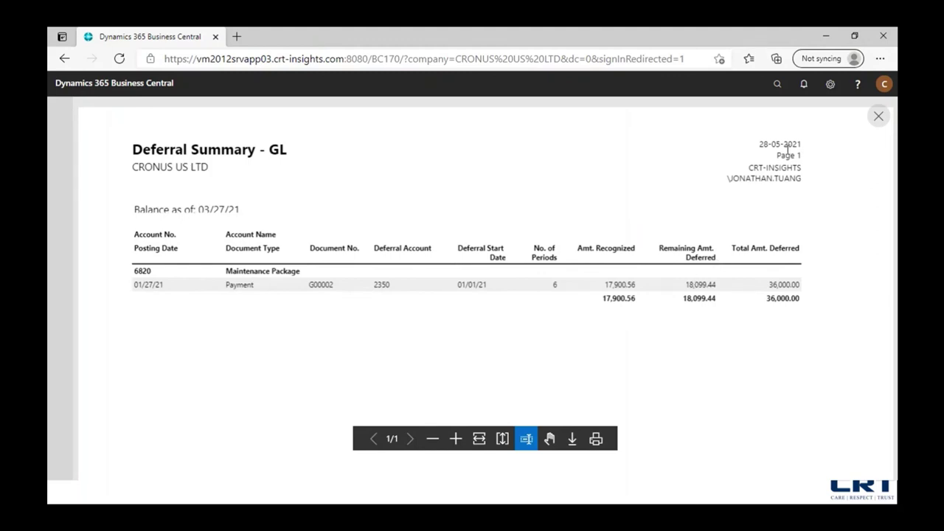
pyautogui.click(875, 117)
pyautogui.click(597, 439)
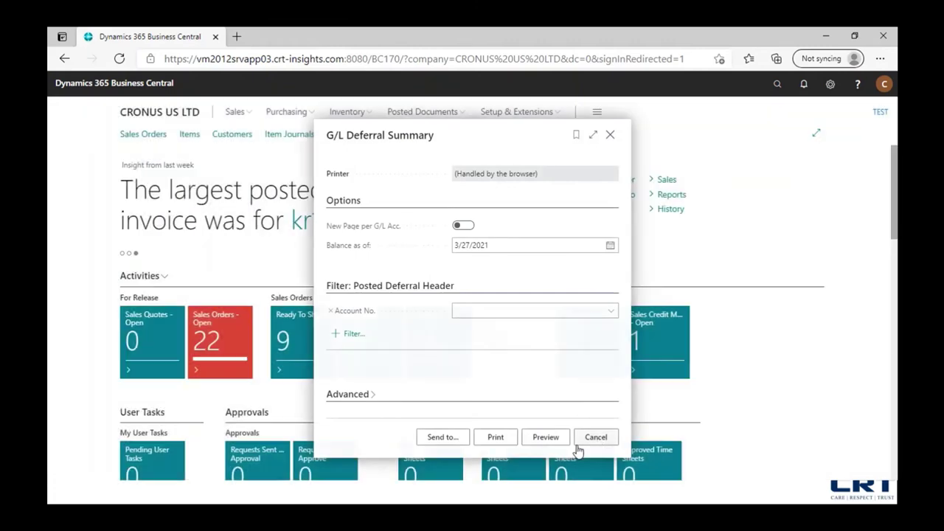
pyautogui.hotkey('alt', 'Tab')
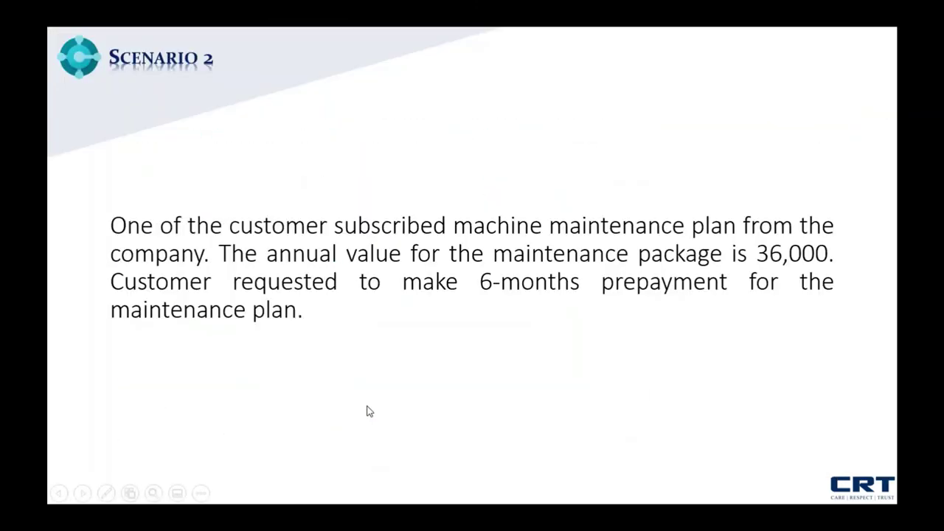
pyautogui.press('Right')
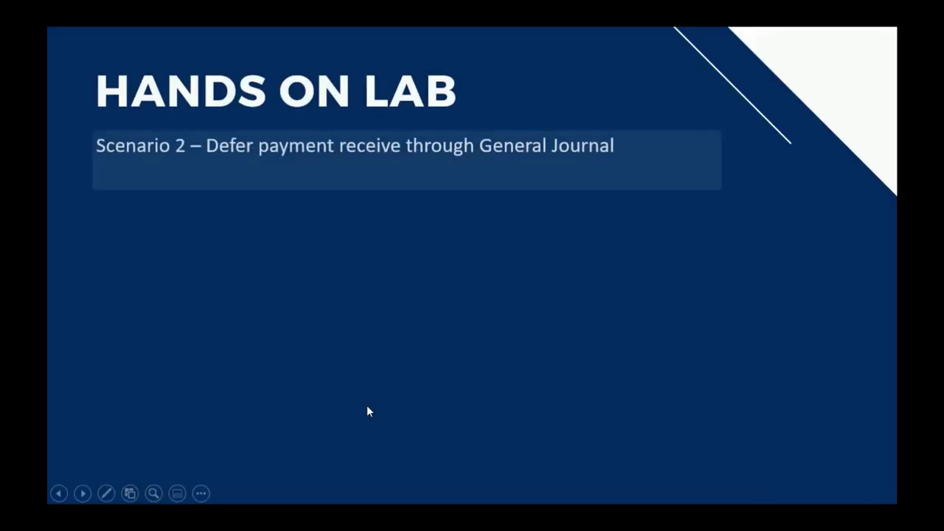